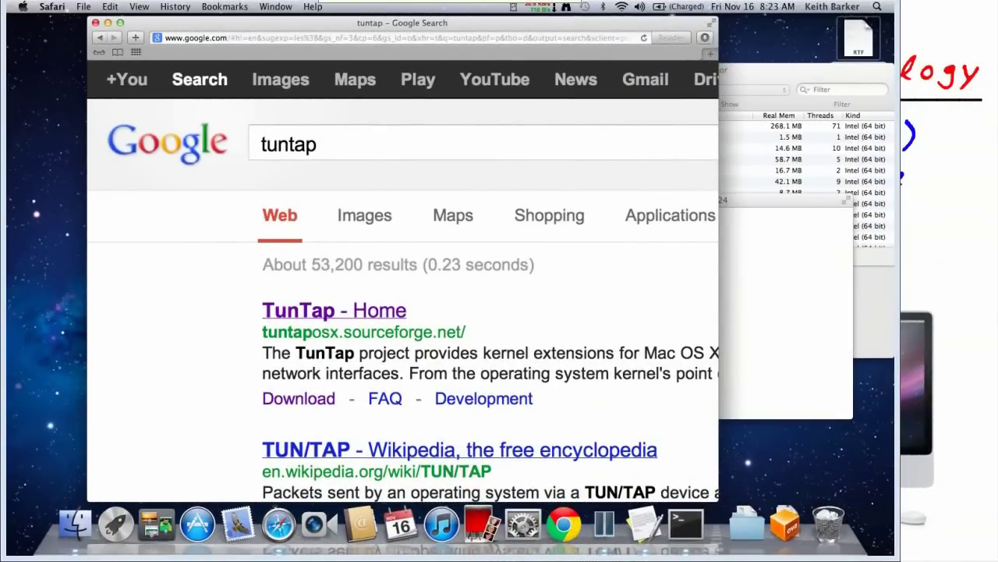
Circle the tuntap search term and mark the TunTap - Home result in Safari
left_click_drag(262, 180, 294, 205)
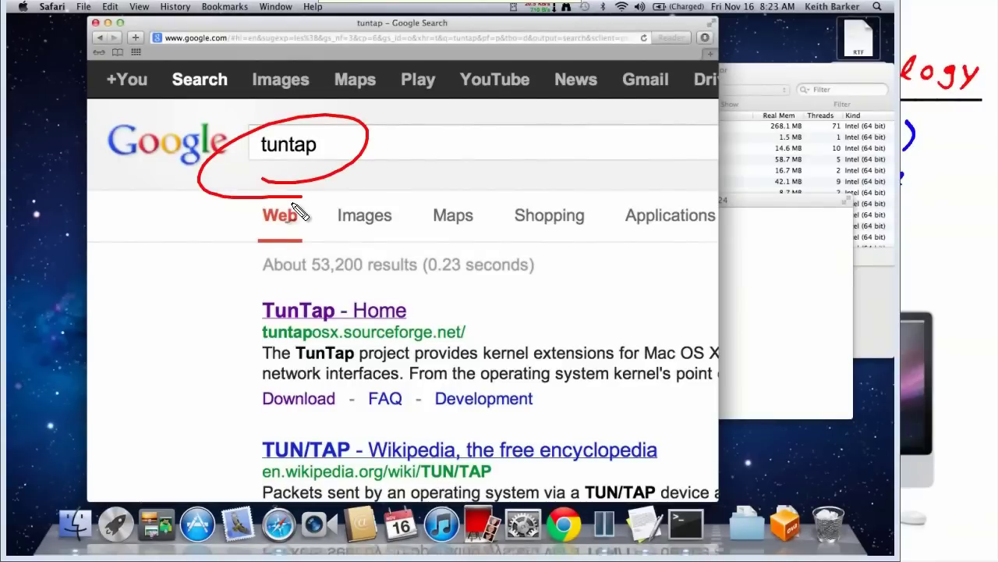
left_click_drag(168, 292, 236, 316)
left_click_drag(212, 290, 189, 337)
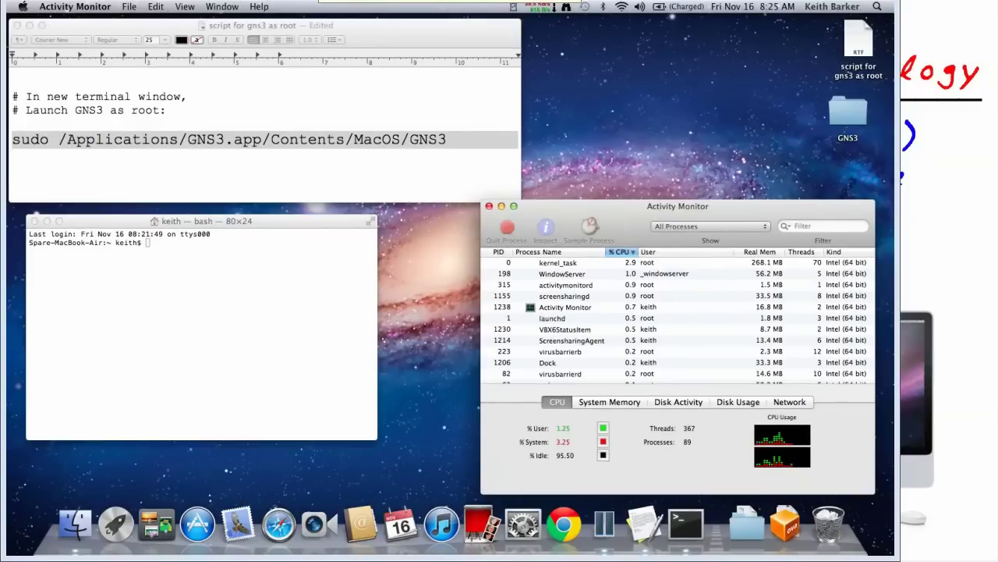
left_click(725, 226)
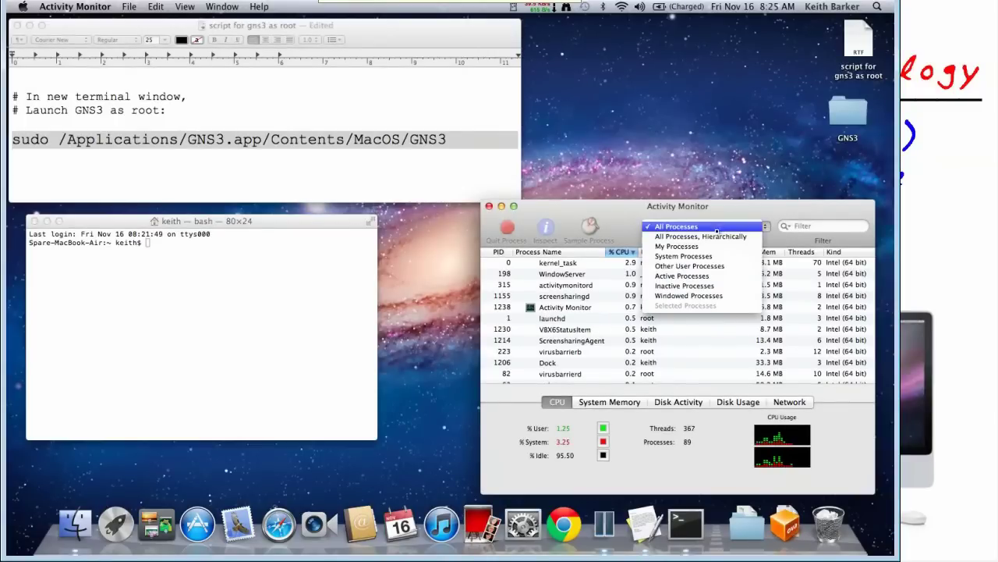
left_click(714, 227)
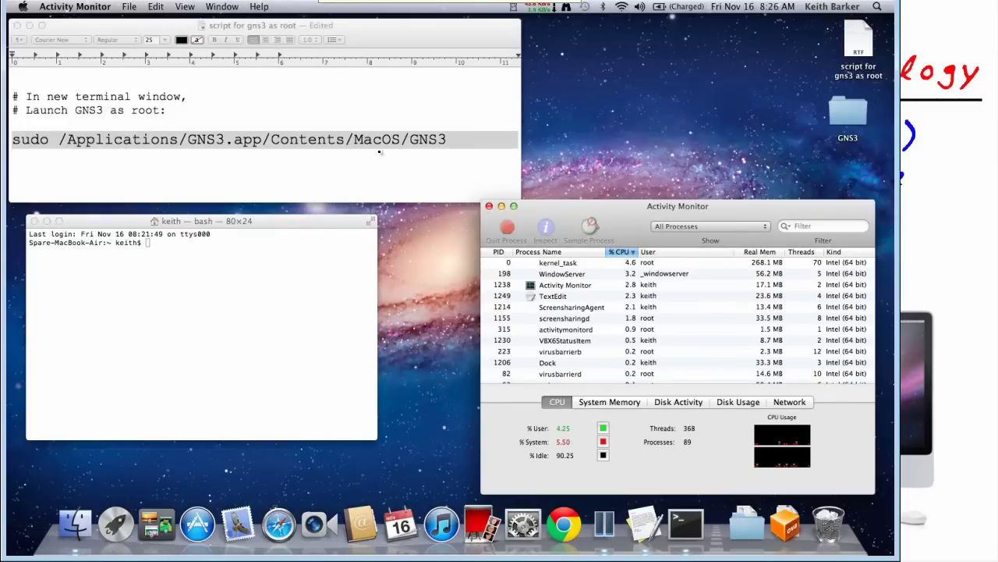
Copy the sudo GNS3 launch command from the TextEdit script and paste it into Terminal
left_click(332, 138)
right_click(332, 139)
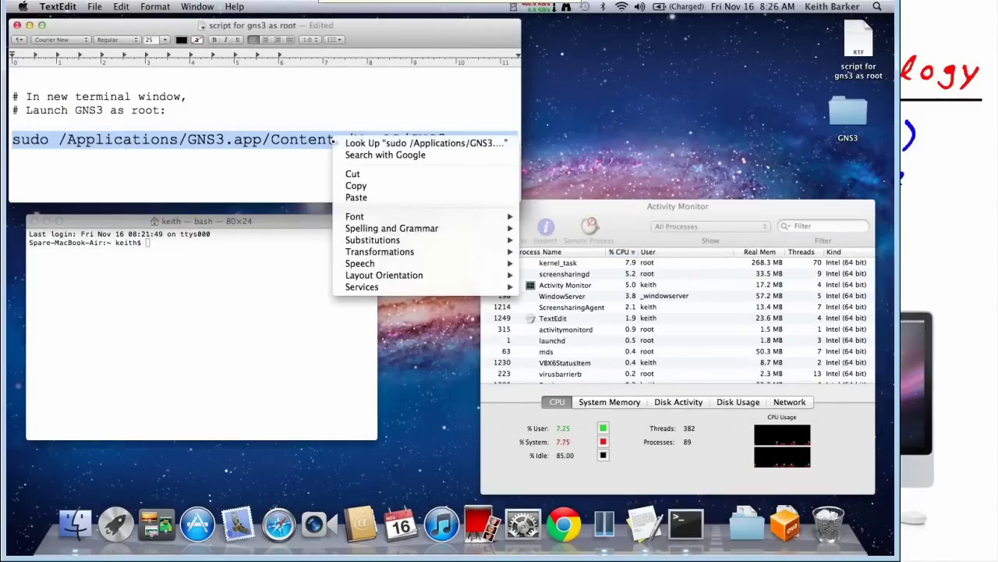
left_click(362, 187)
left_click(223, 293)
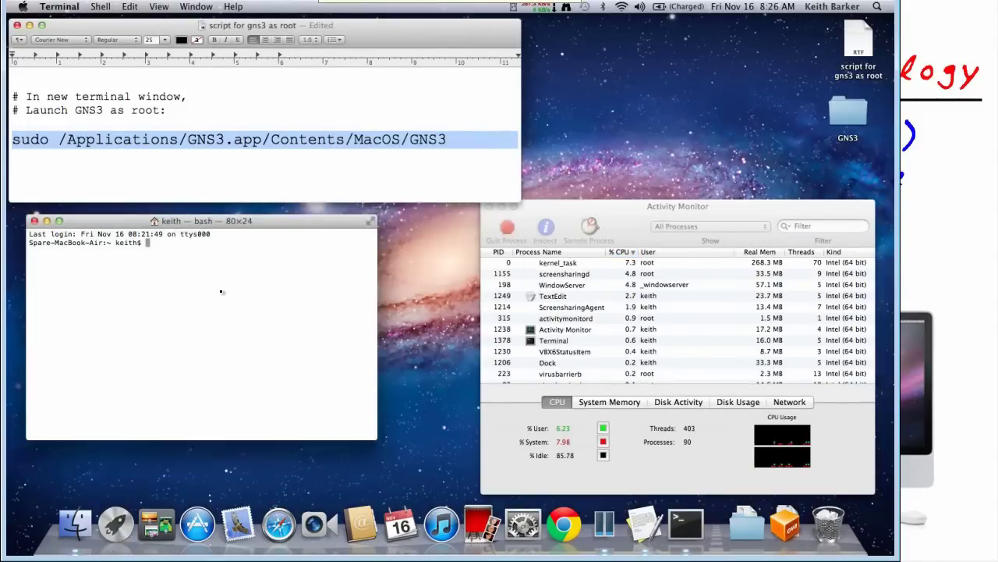
right_click(223, 294)
left_click(248, 350)
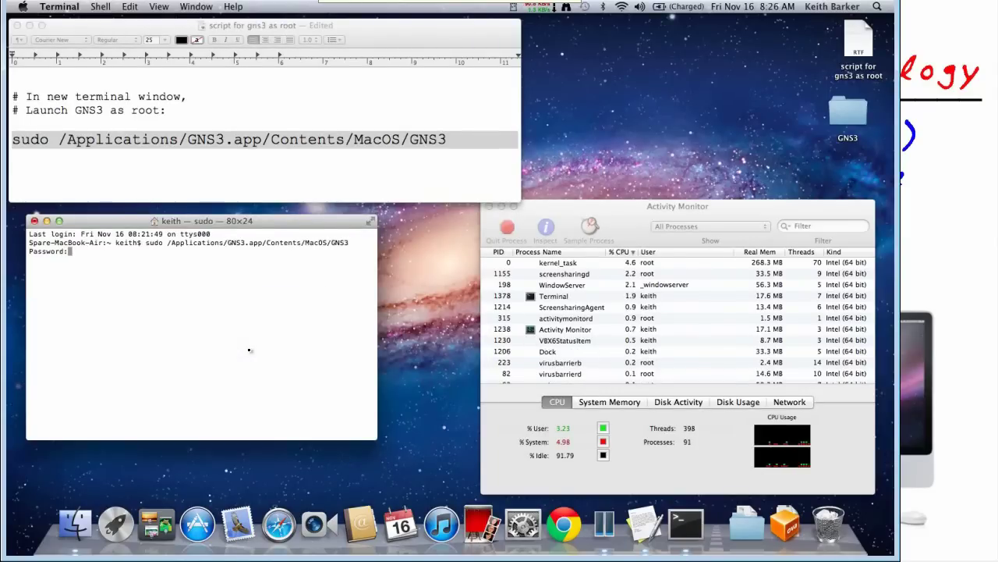
Submit the account password, confirm GNS3 runs as root in Activity Monitor, and dismiss New Project
key("Return")
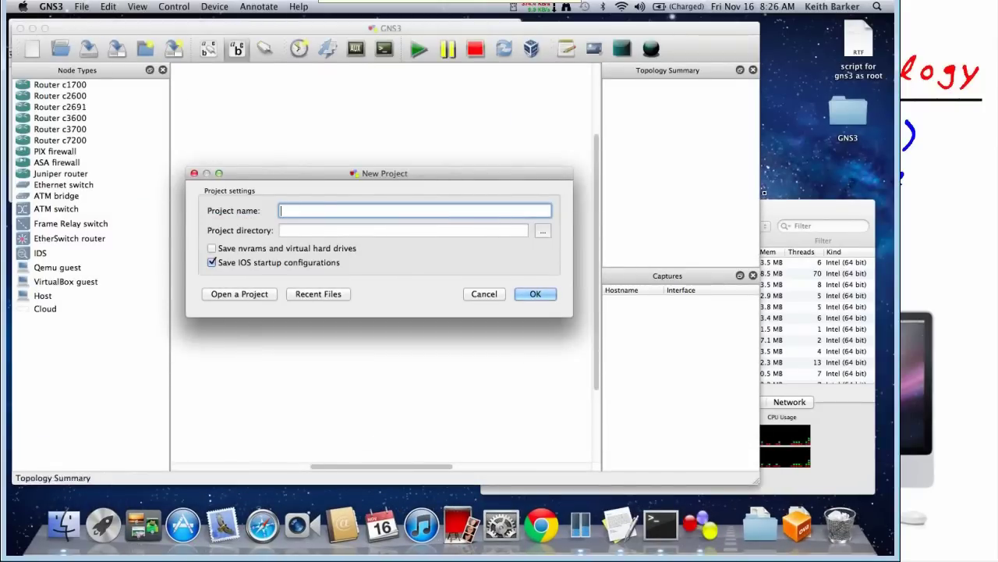
key("super+Tab")
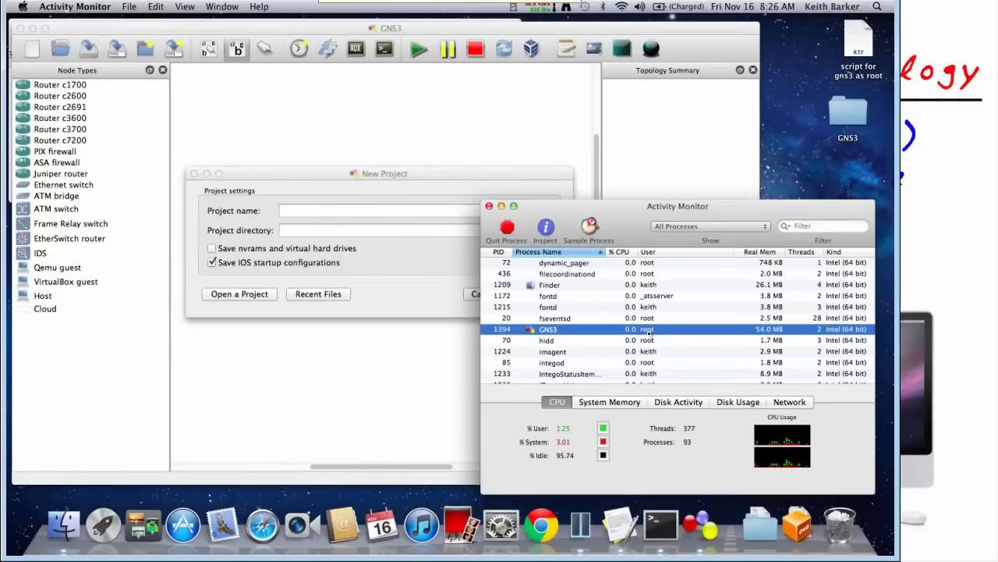
left_click(471, 298)
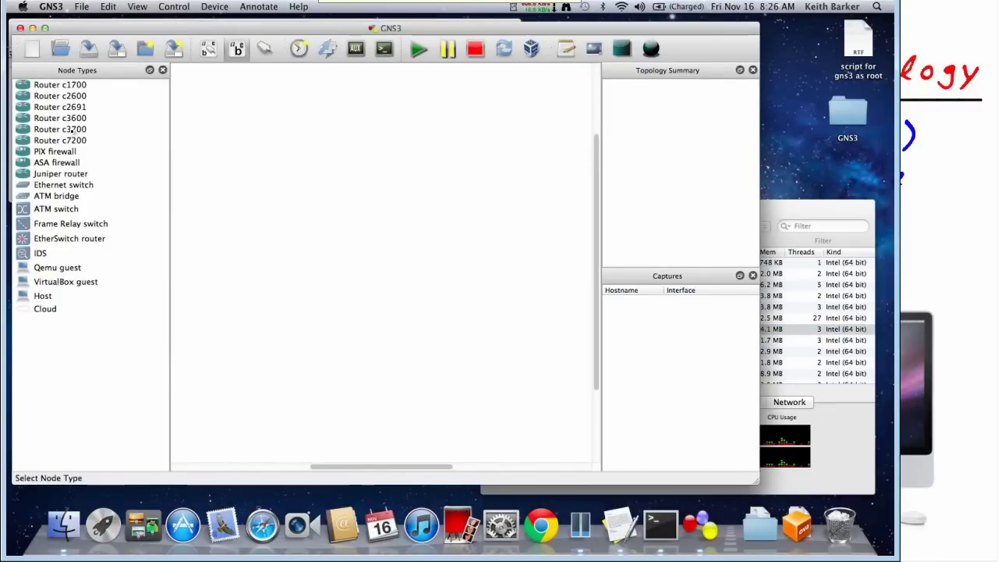
Drag a c3700 router R1 and Ethernet switch SW1 onto the canvas, then add cloud C1 right of SW1
left_click_drag(71, 131, 256, 161)
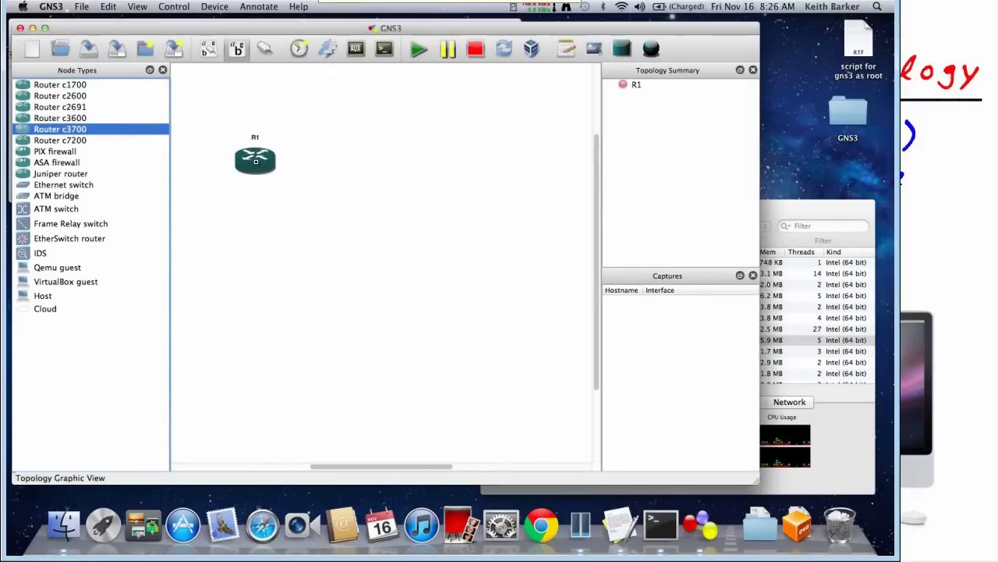
scroll(256, 162, "up", 4)
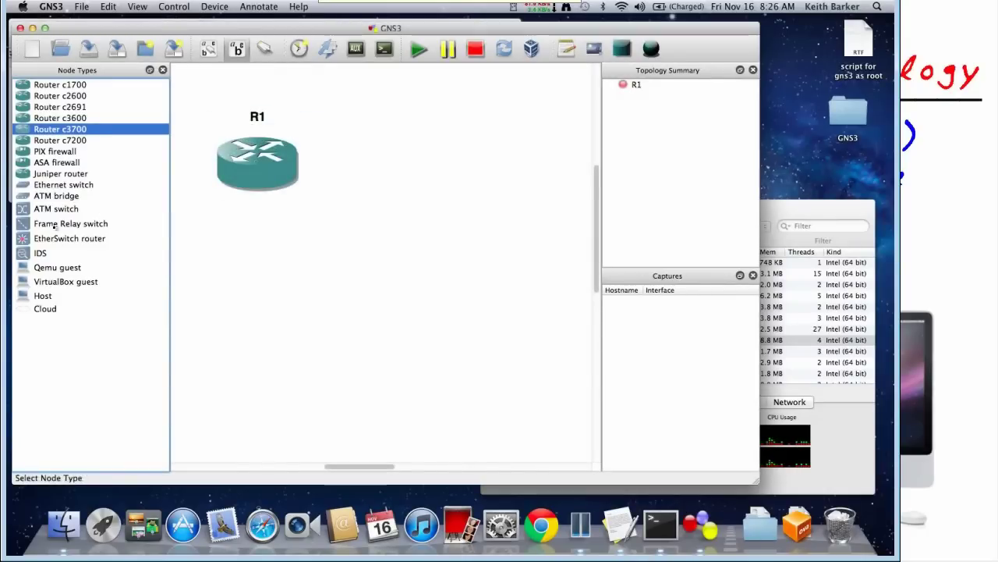
left_click_drag(50, 187, 366, 112)
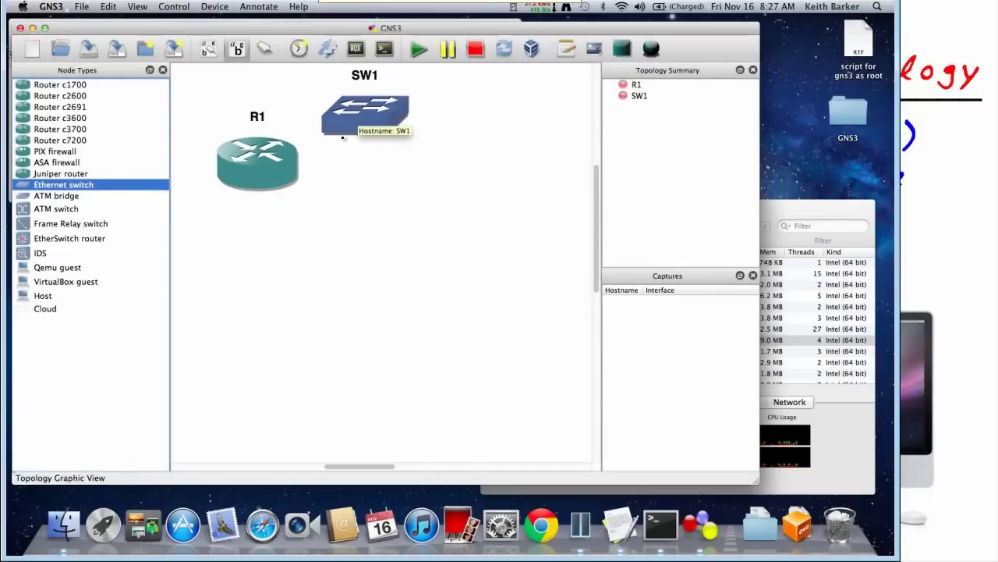
left_click(48, 309)
left_click(489, 167)
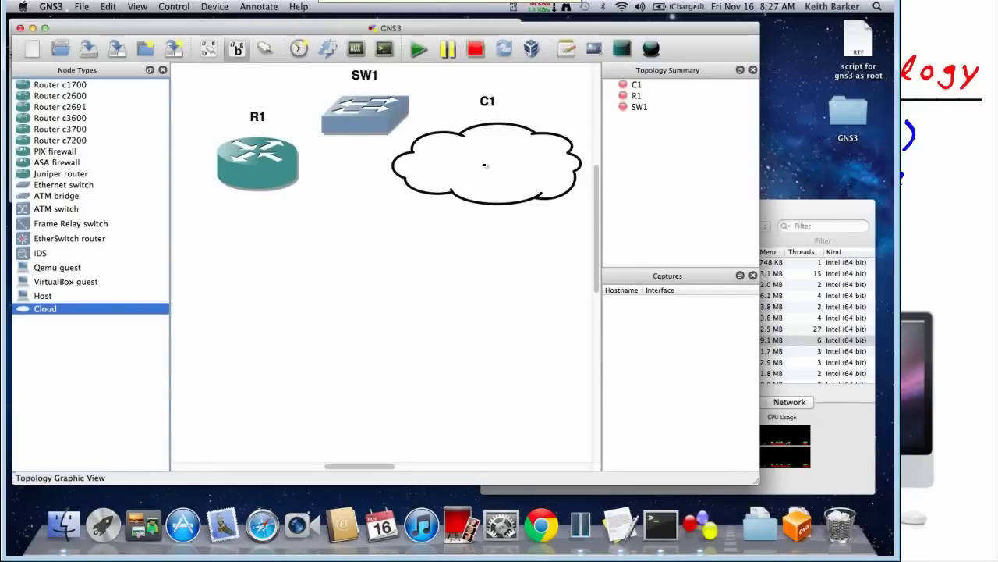
Add the NIO TAP interface /dev/tap0 to cloud C1 and save its configuration
double_click(481, 162)
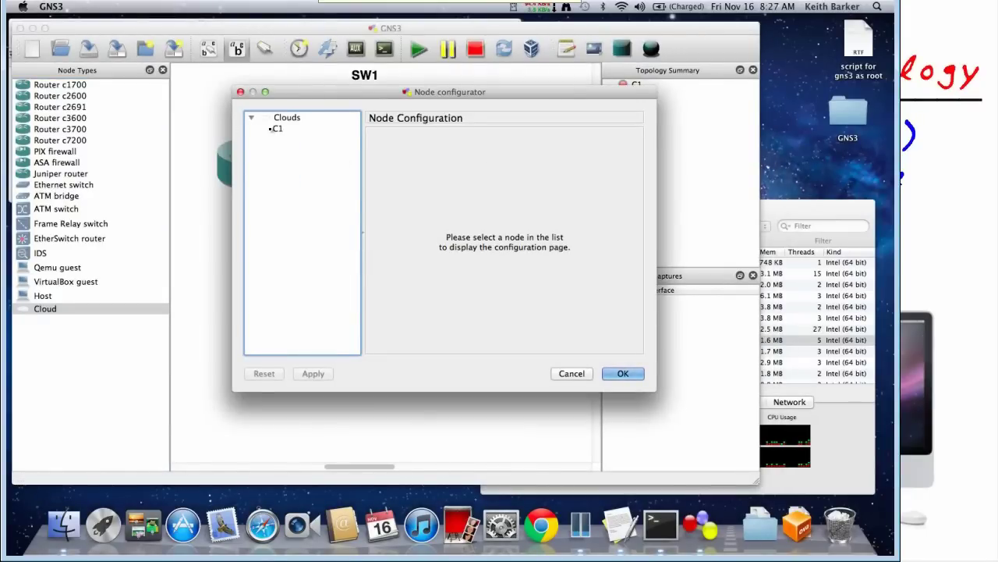
left_click(278, 128)
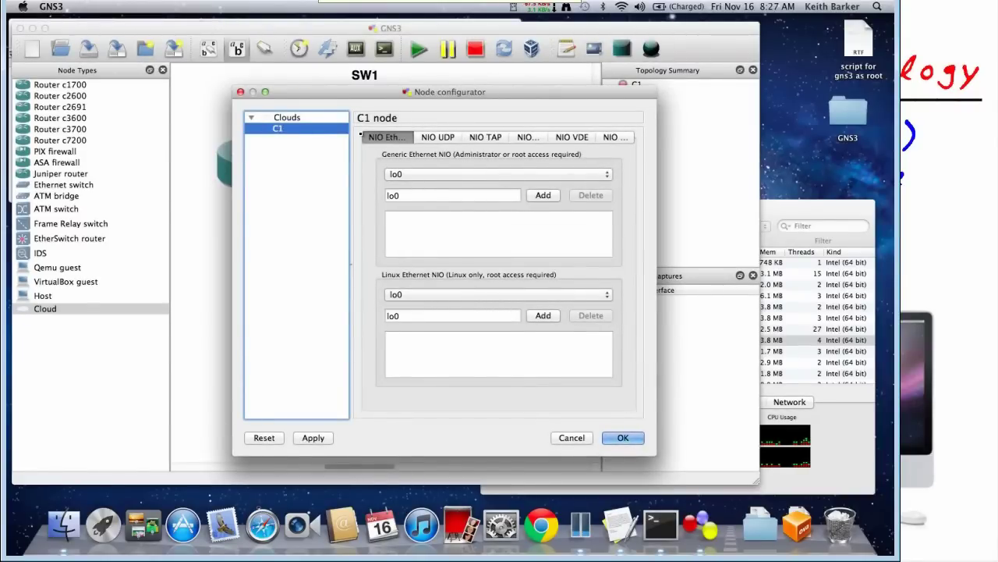
left_click(488, 136)
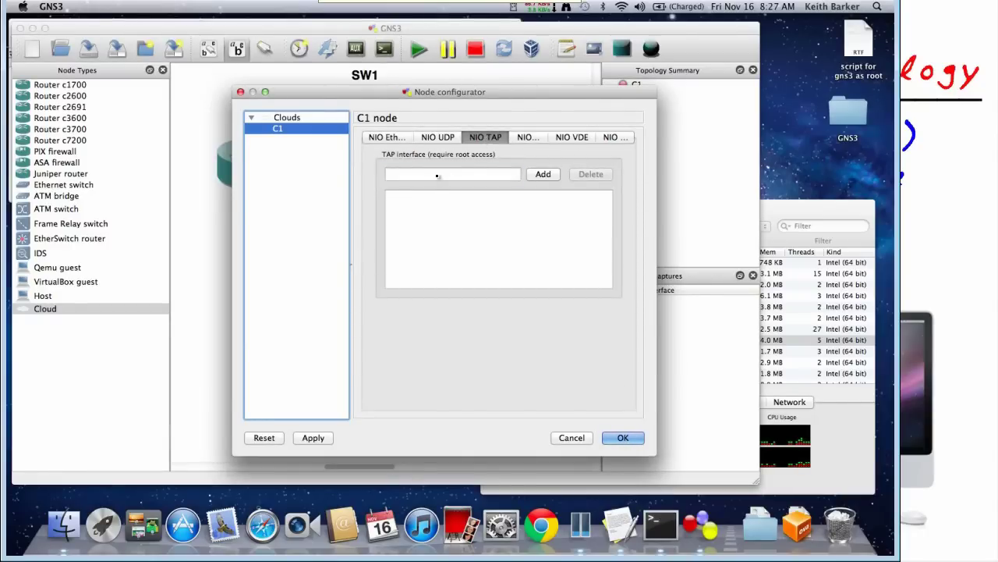
left_click(438, 176)
type("/dev")
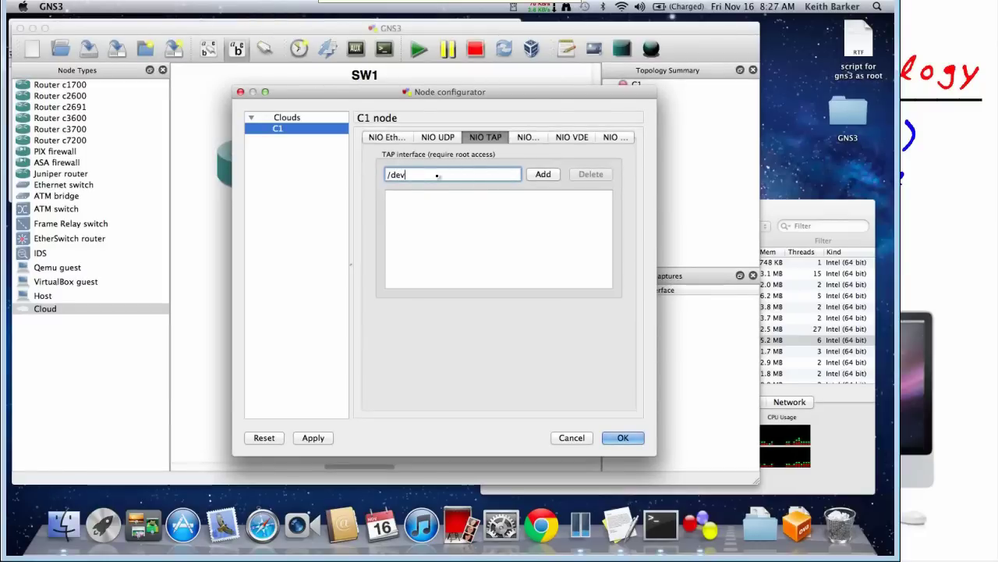
type("/tap0")
left_click(542, 175)
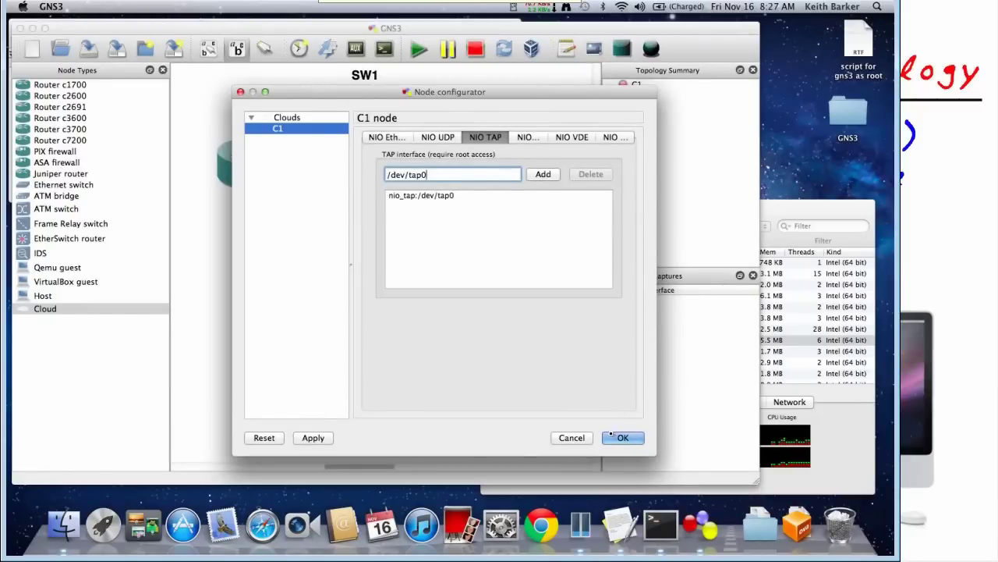
left_click(616, 439)
Run ifconfig in a new Terminal window to list the Mac's network interfaces
right_click(660, 525)
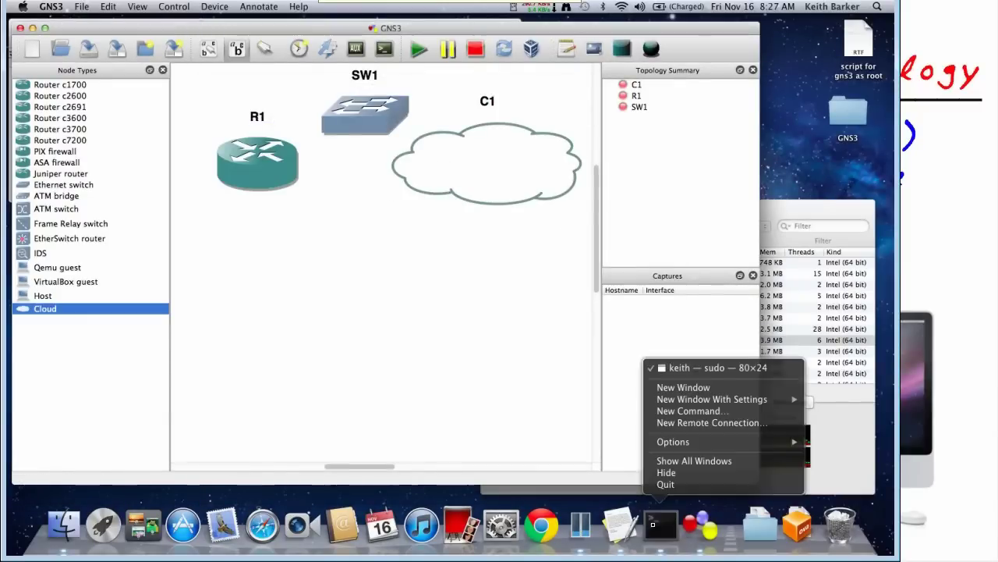
left_click(682, 388)
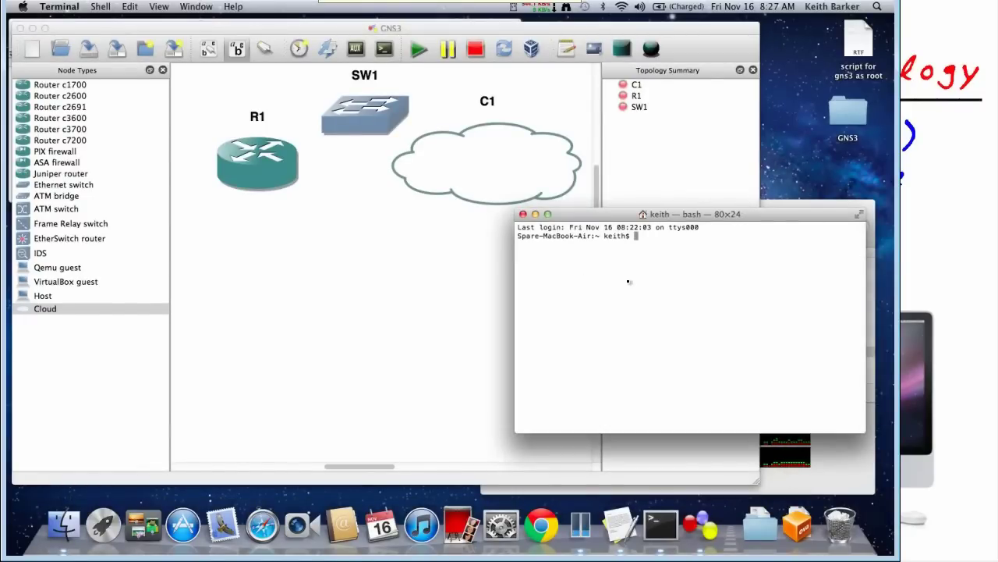
type("ifconfig")
key("Return")
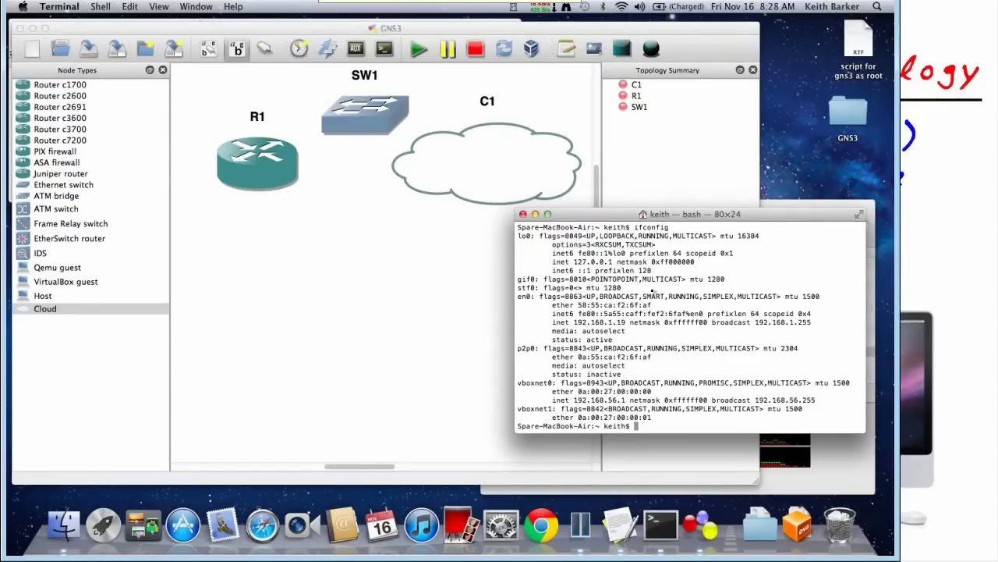
Bring GNS3 forward and close its Topology Summary and Captures panels
left_click(744, 93)
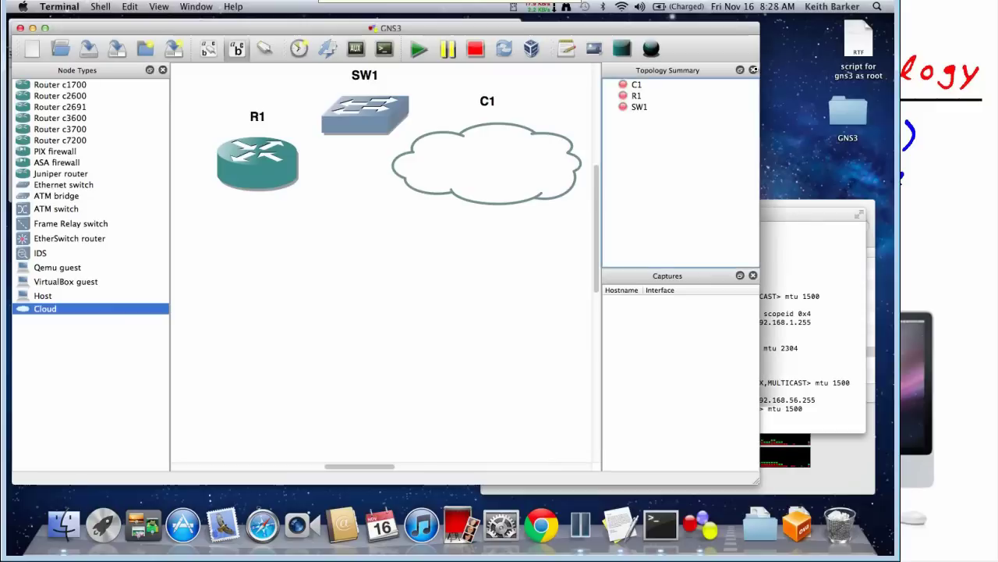
left_click(753, 70)
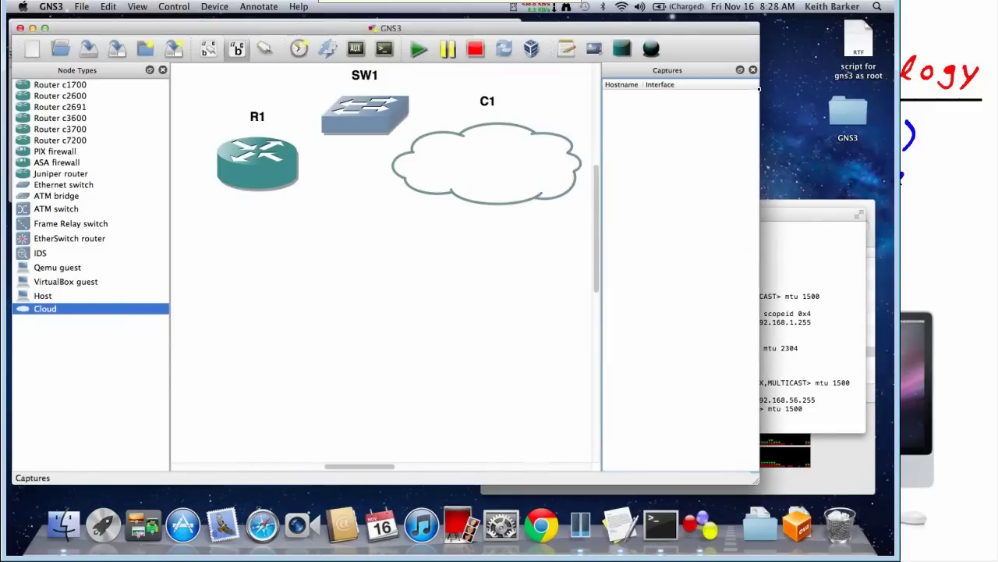
left_click(752, 70)
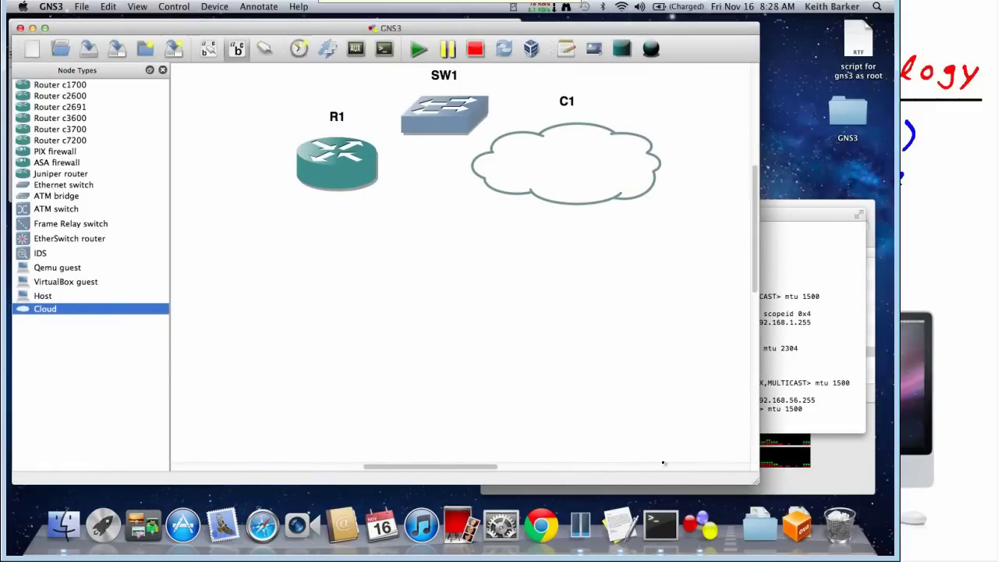
Shrink the GNS3 window and wire C1's tap0 and router R1 to SW1 with FastEthernet links
left_click_drag(664, 462, 540, 442)
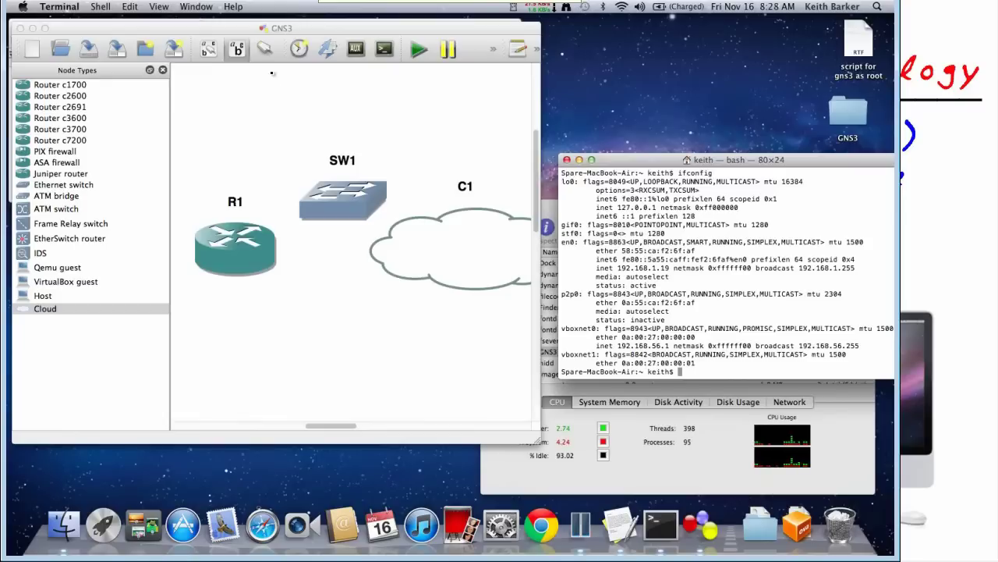
left_click(264, 48)
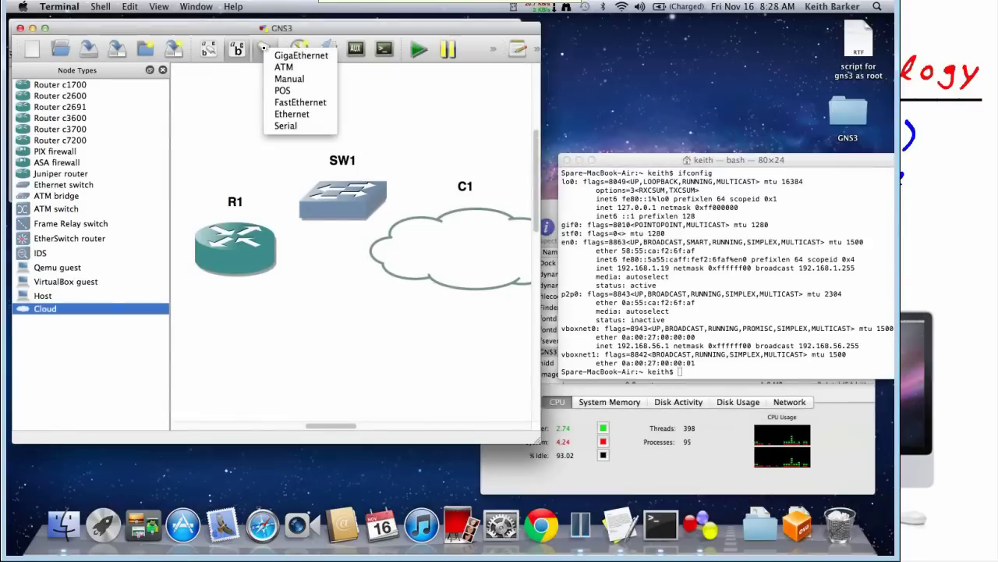
left_click(286, 104)
left_click(434, 250)
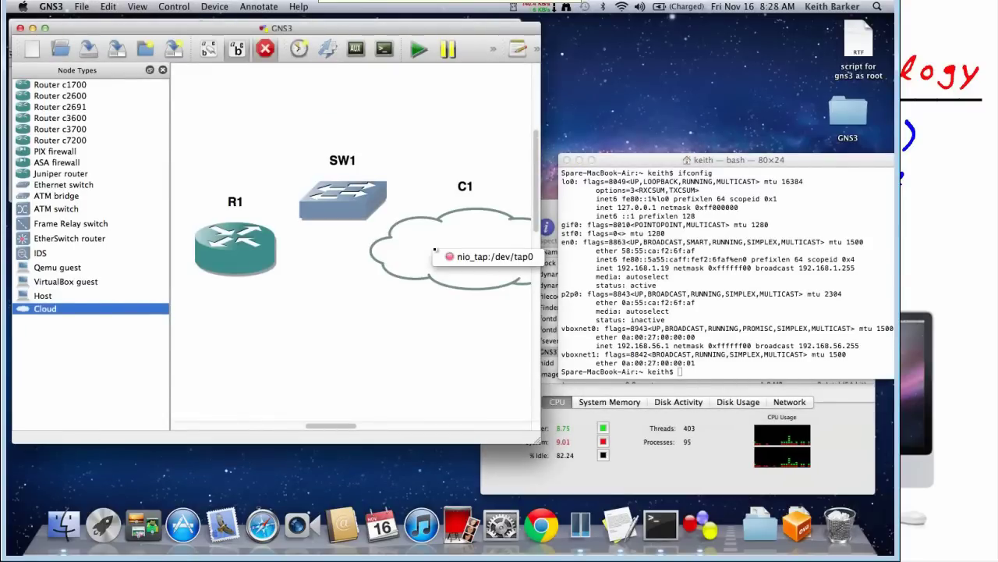
left_click(481, 257)
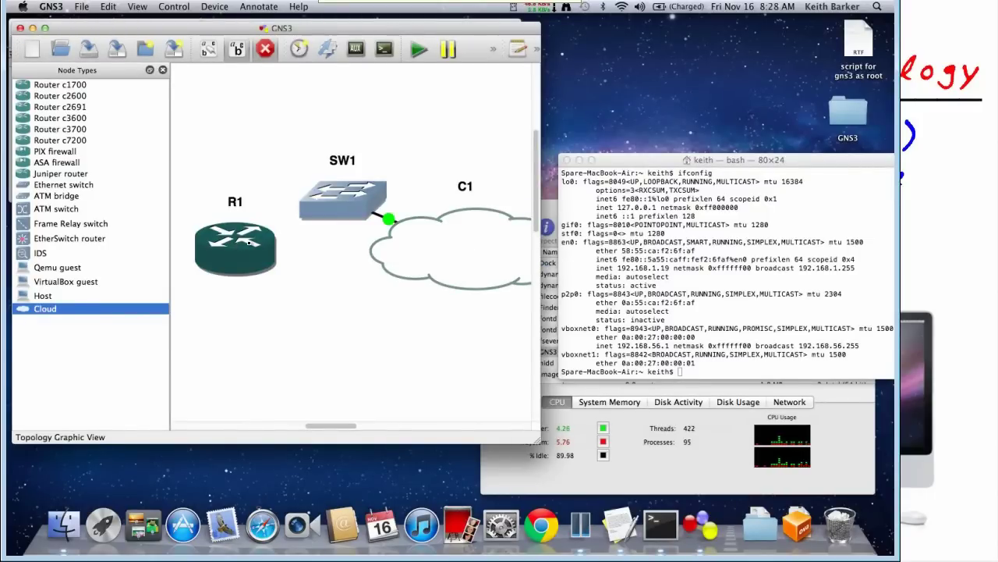
left_click(234, 246)
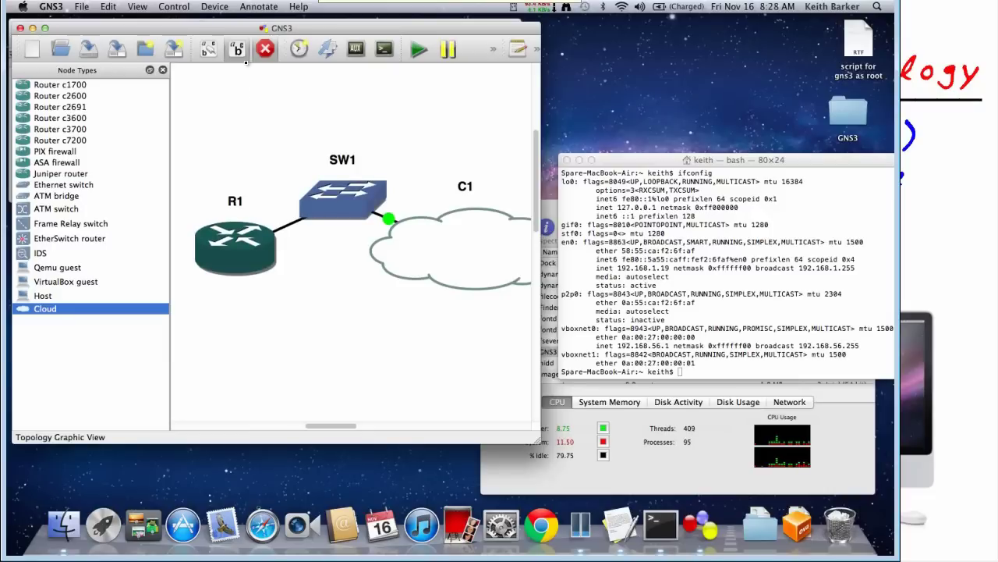
left_click(266, 48)
Show interface labels on the links and move router R1 down and left
left_click(208, 48)
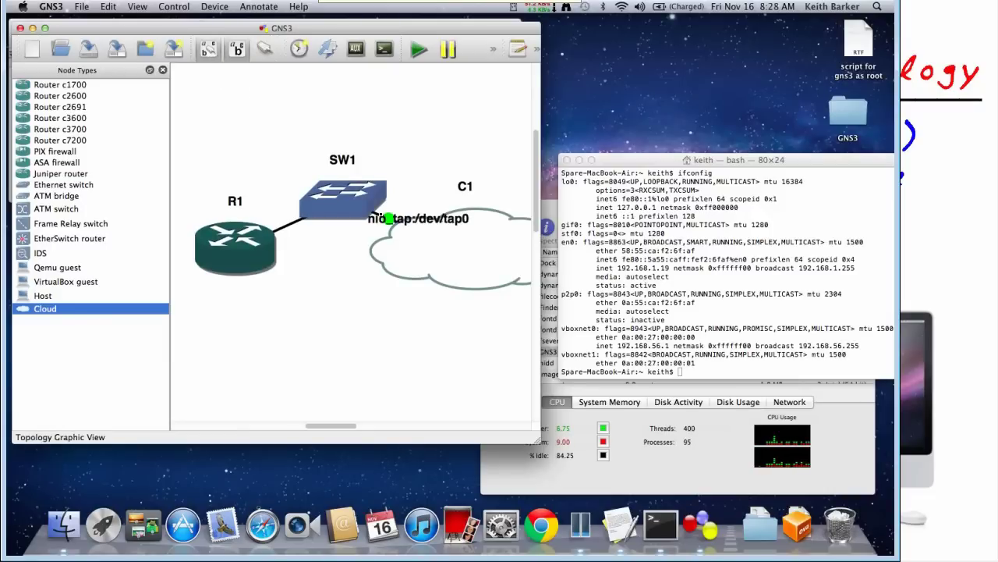
left_click(425, 241)
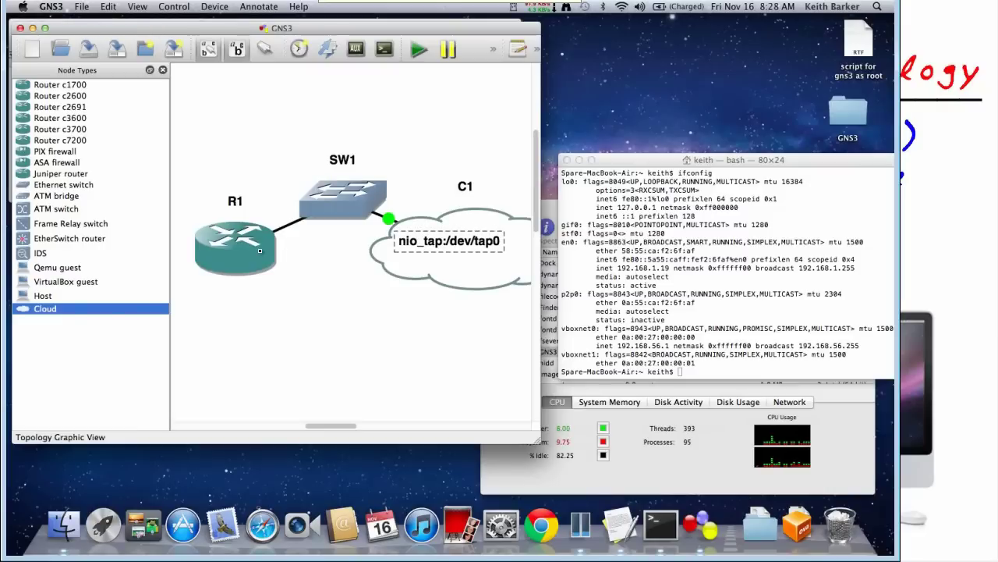
left_click_drag(242, 265, 220, 327)
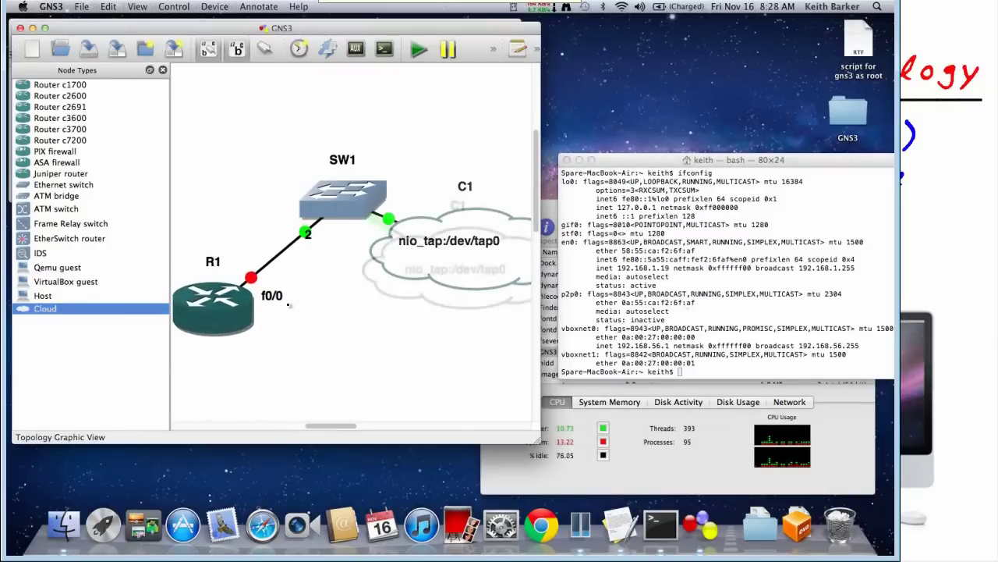
Rerun ifconfig to confirm tap0, then run sudo ifconfig tap0 10.0.0.55/24 up
left_click(736, 312)
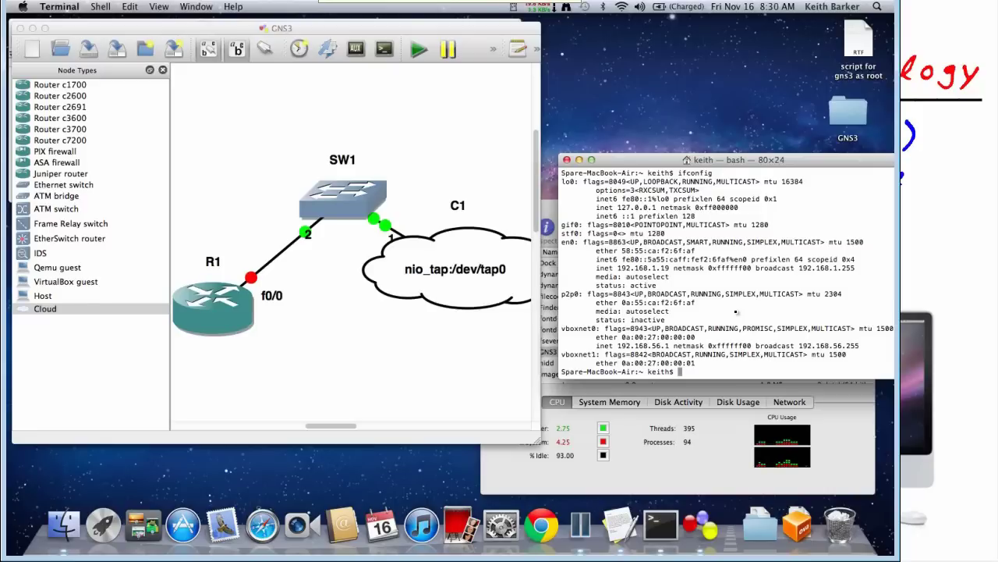
key("Up")
key("Return")
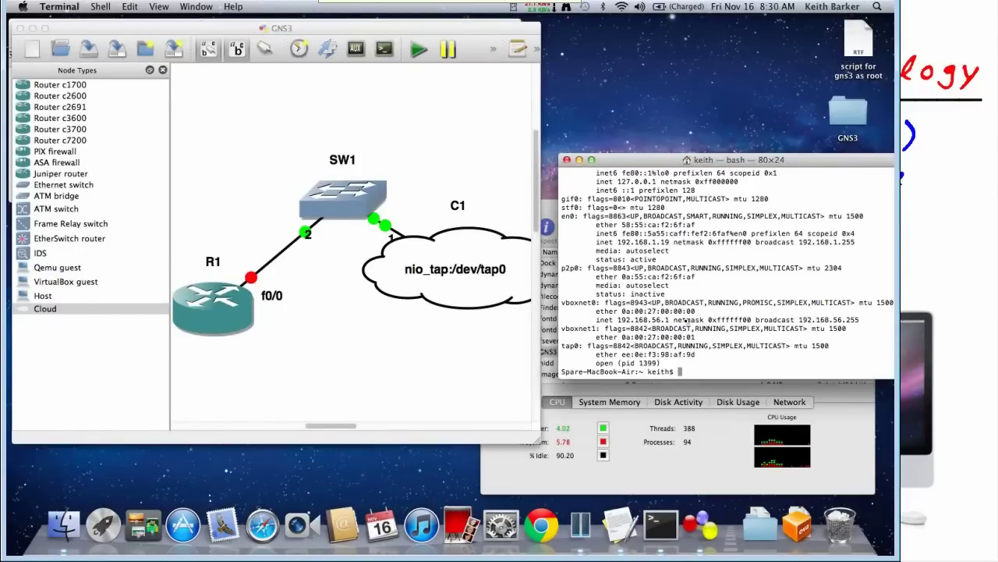
type("sudo ifconfig tap")
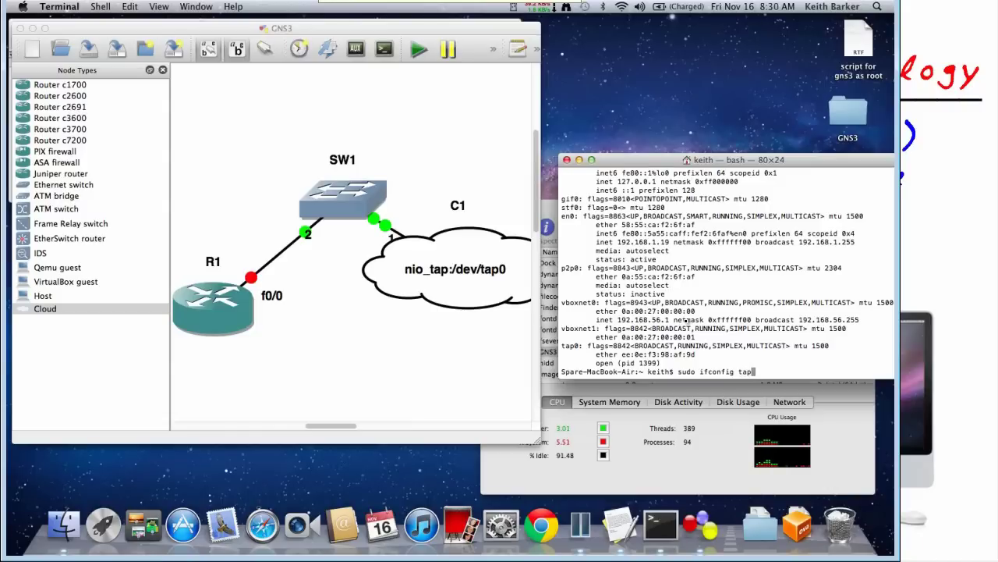
type("0 1")
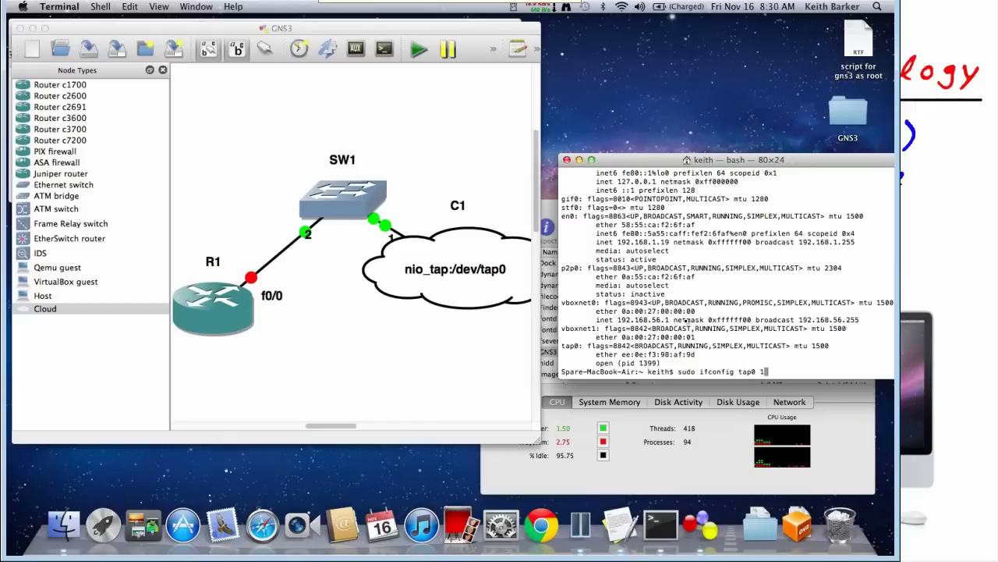
type("0.0.0.55/24 up")
key("Return")
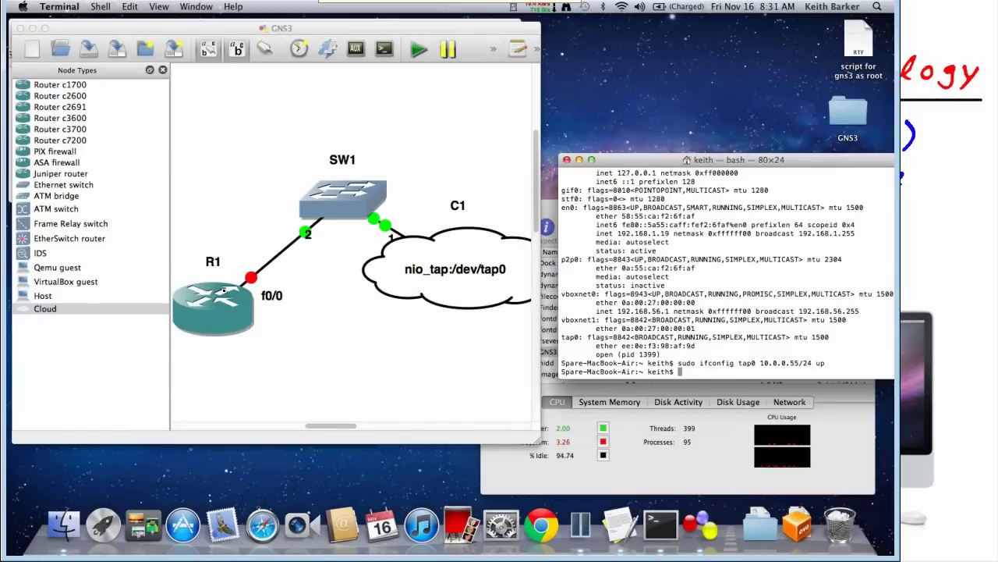
Start all GNS3 devices, then bring Activity Monitor forward to watch dynamips CPU load
left_click(242, 157)
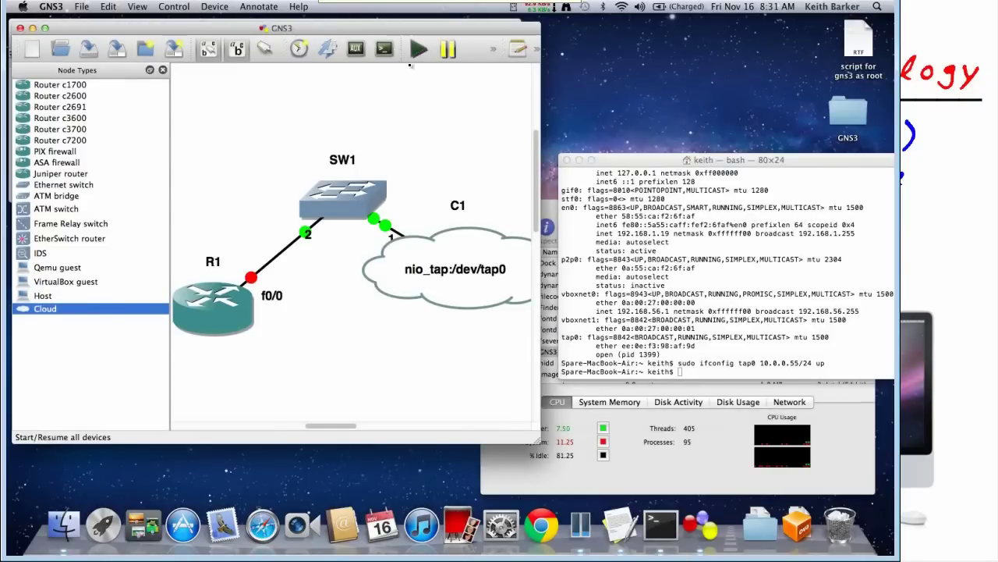
left_click(217, 305)
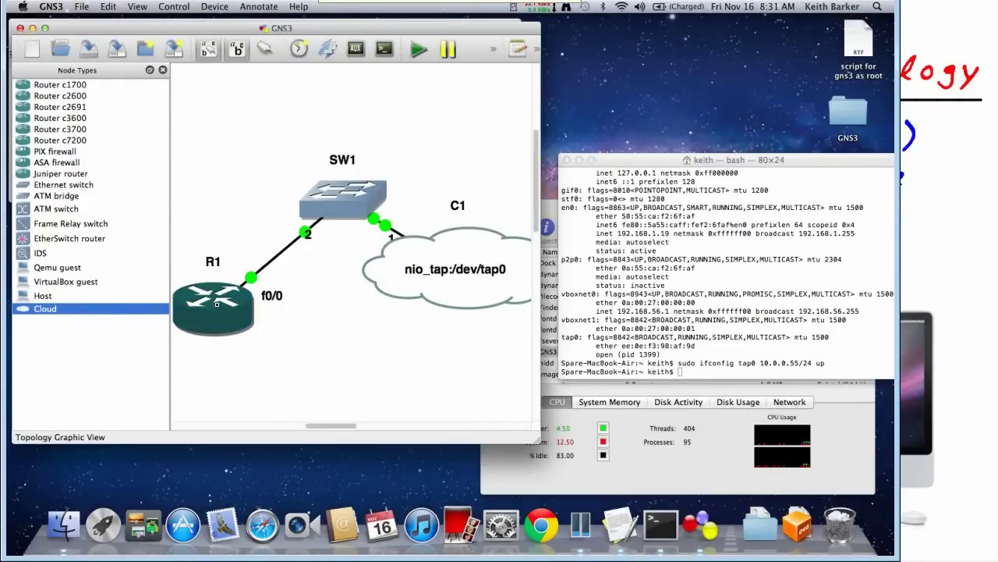
left_click(641, 473)
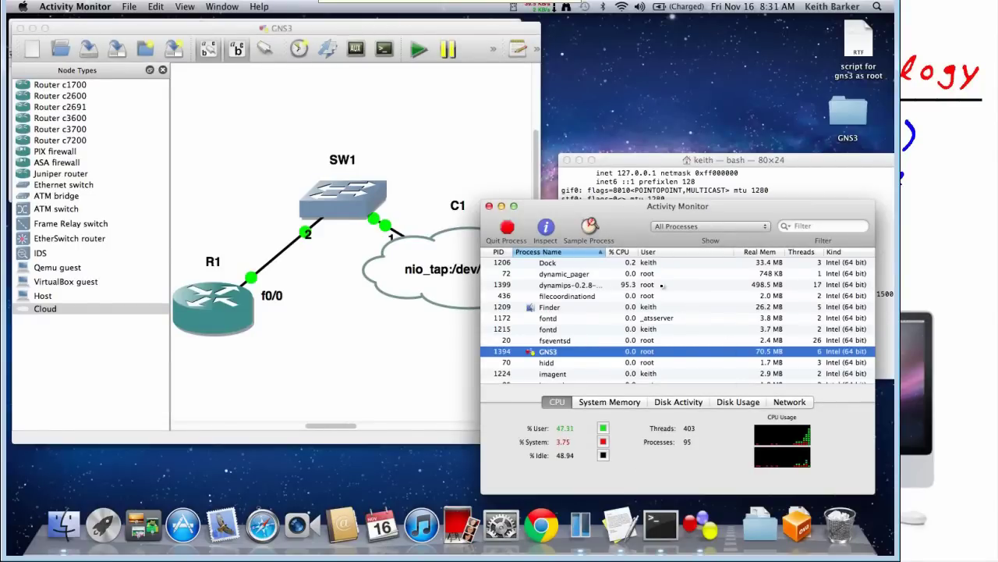
Select the dynamips process to see its CPU use settle at 7.2%
left_click(637, 288)
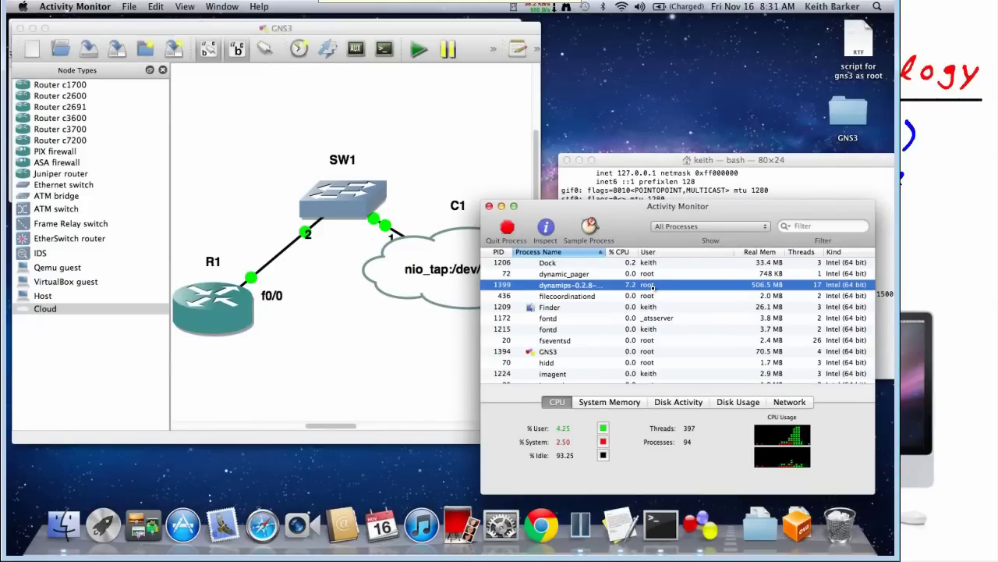
Open R1's console and enter global configuration mode with conf t
left_click(374, 50)
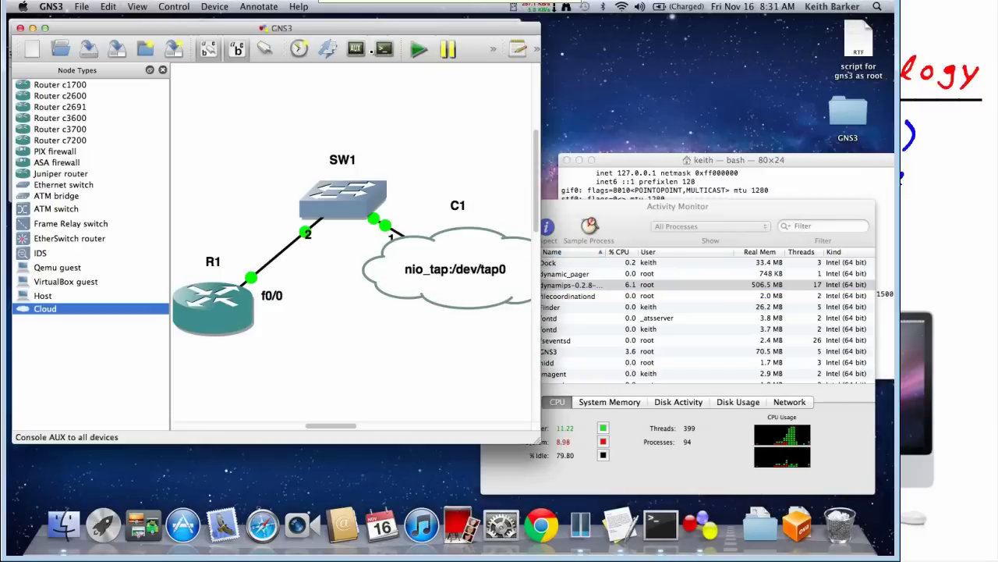
left_click(383, 49)
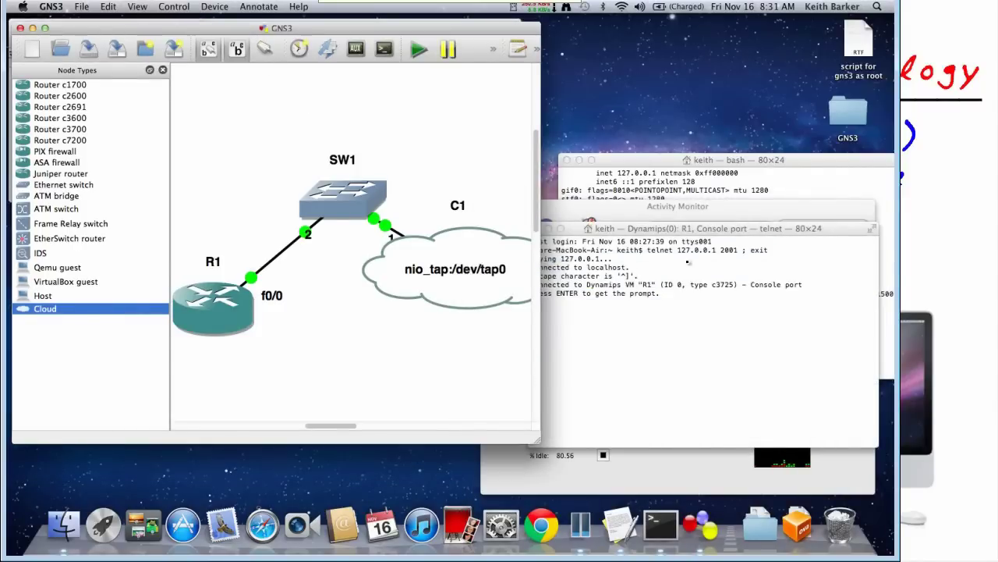
left_click_drag(691, 229, 336, 274)
key("Return")
key("Return")
key("Return")
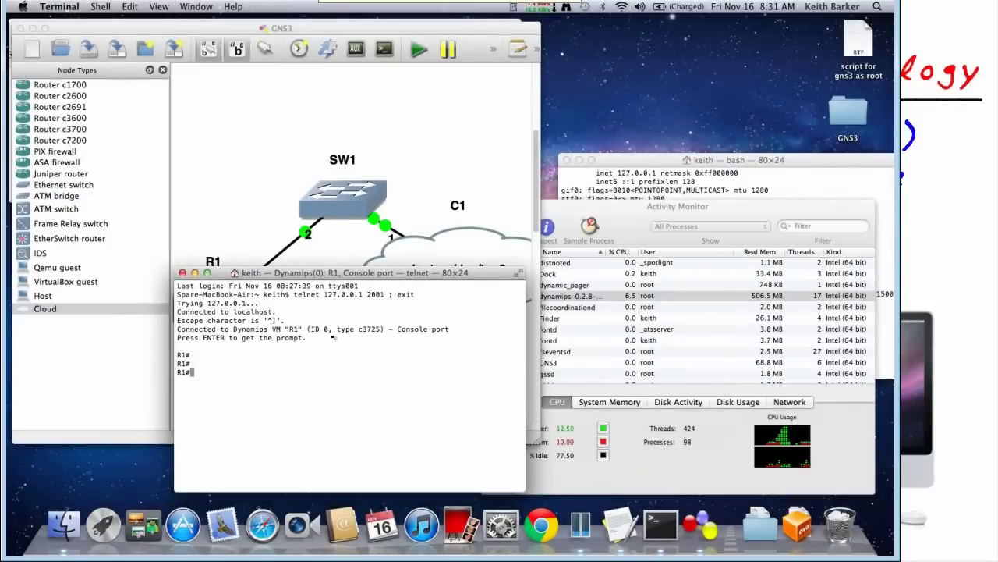
type("conf t")
key("Return")
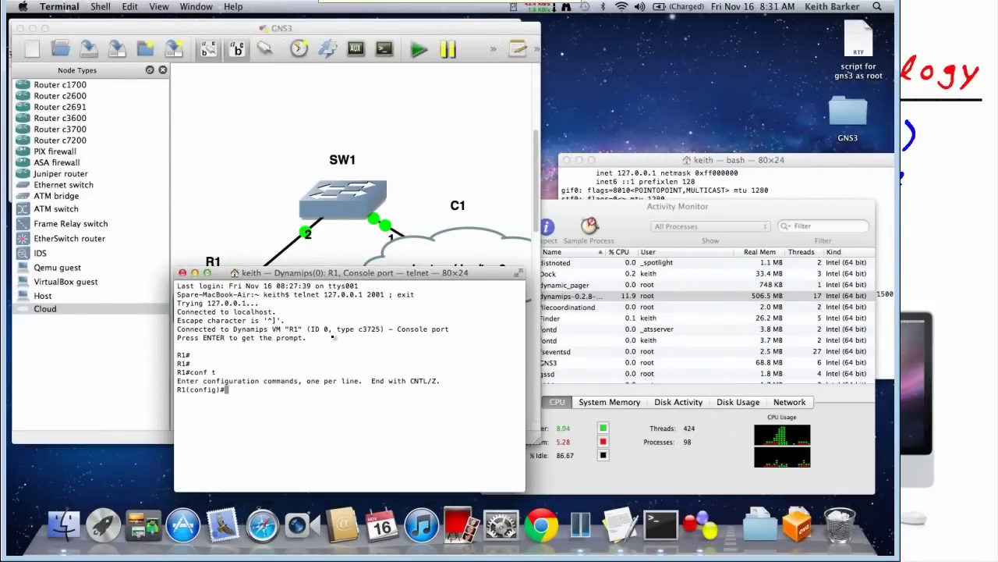
Move R1 to the canvas's top-left and enter interface fa 0/0 configuration
type("int fa 0/0")
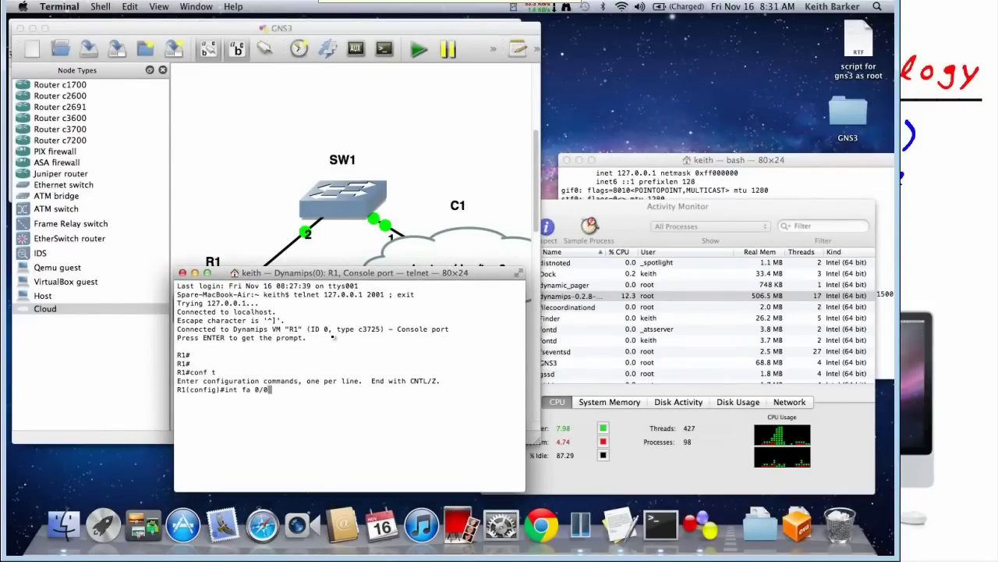
left_click(255, 245)
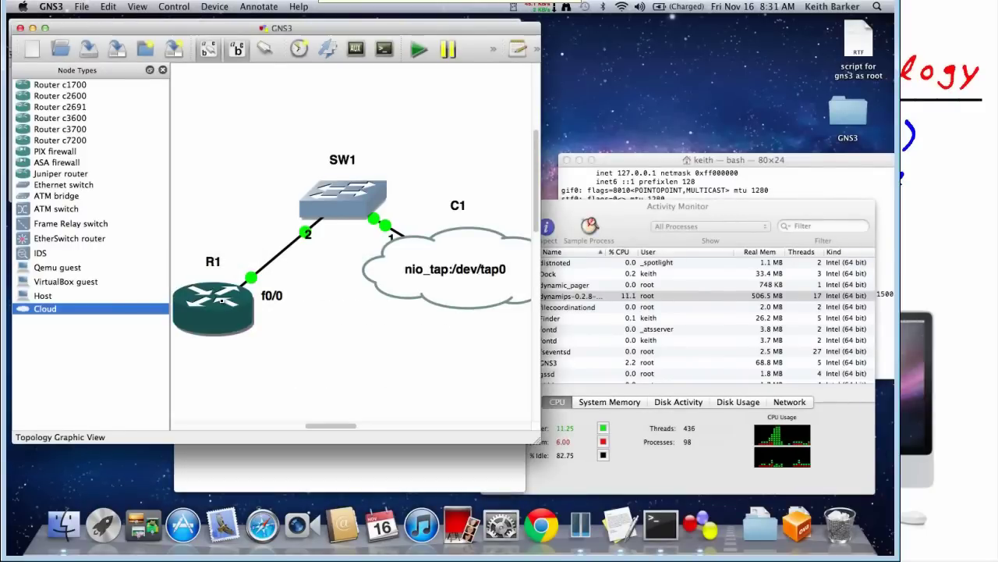
left_click_drag(242, 252, 245, 112)
left_click(327, 468)
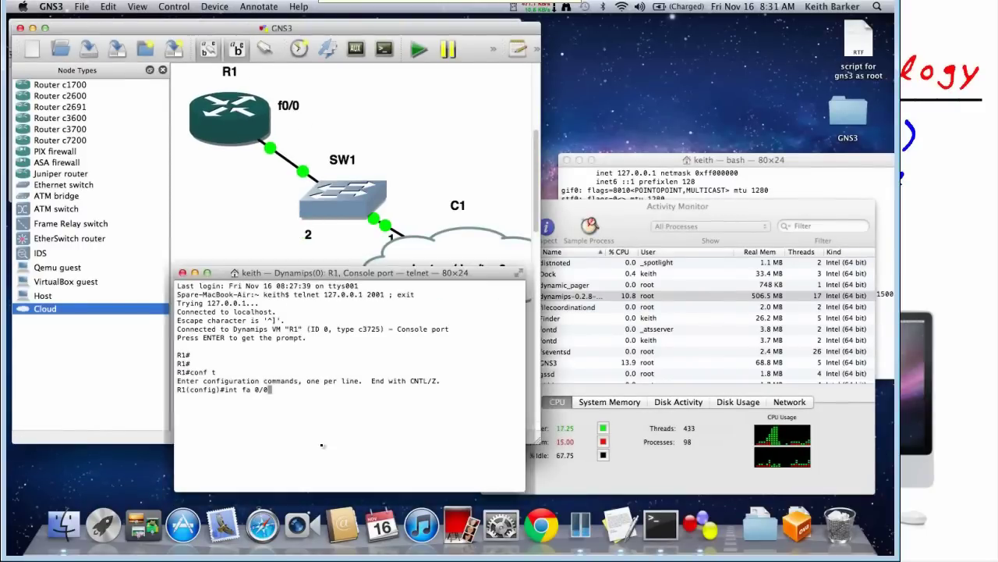
key("Return")
Enable fa0/0 with no shutdown, assign 10.0.0.1 255.255.255.0, and exit with end
type("no shut")
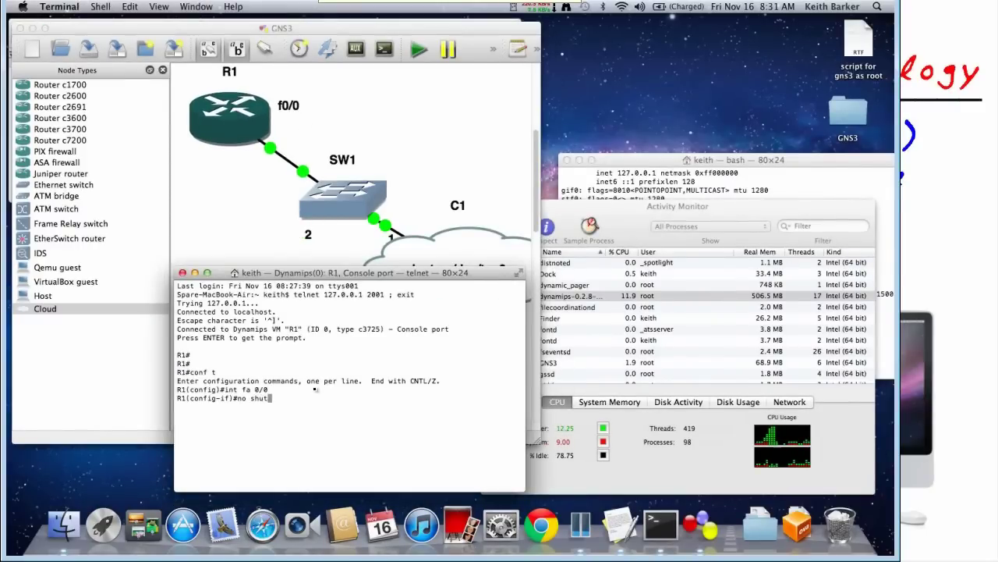
key("Tab")
key("Return")
type("ip add")
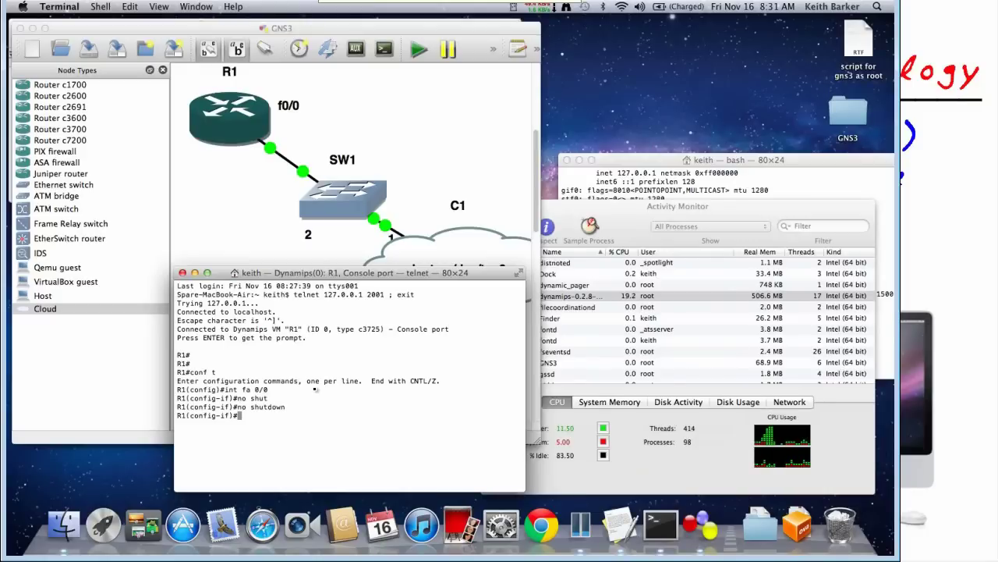
type(" 10.0")
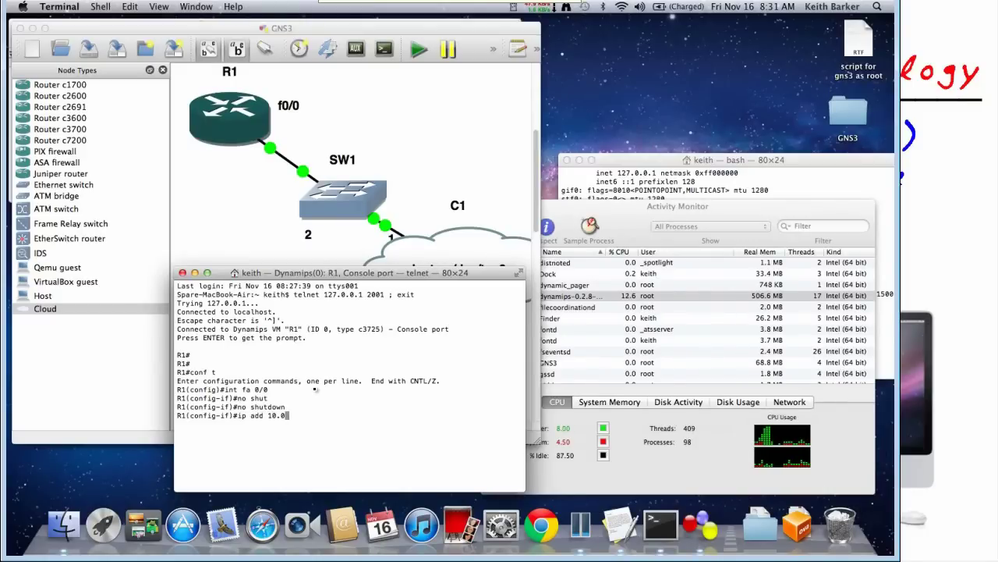
type(".0.1 255.255.255.0")
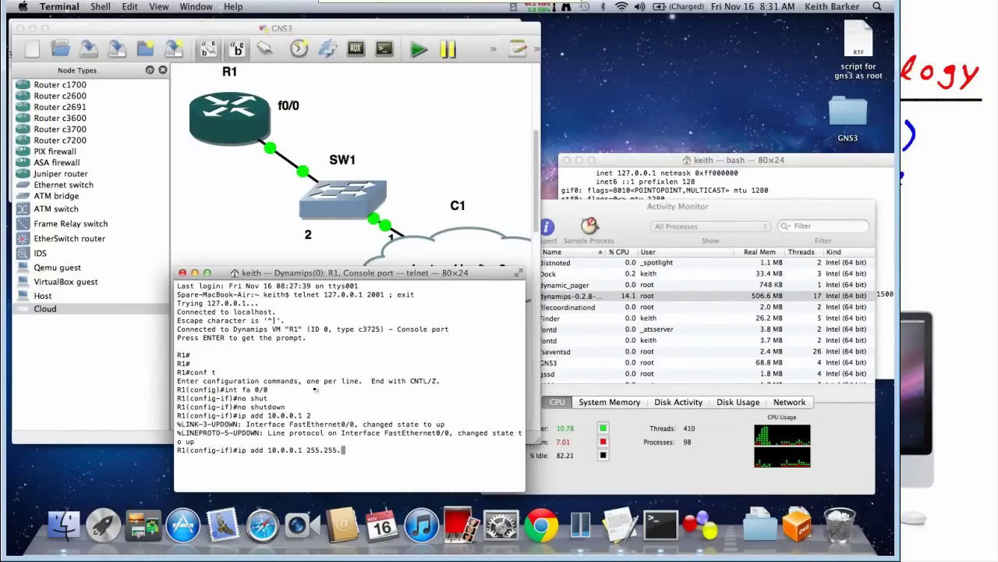
key("Return")
type("end")
key("Return")
key("Return")
key("Return")
key("Return")
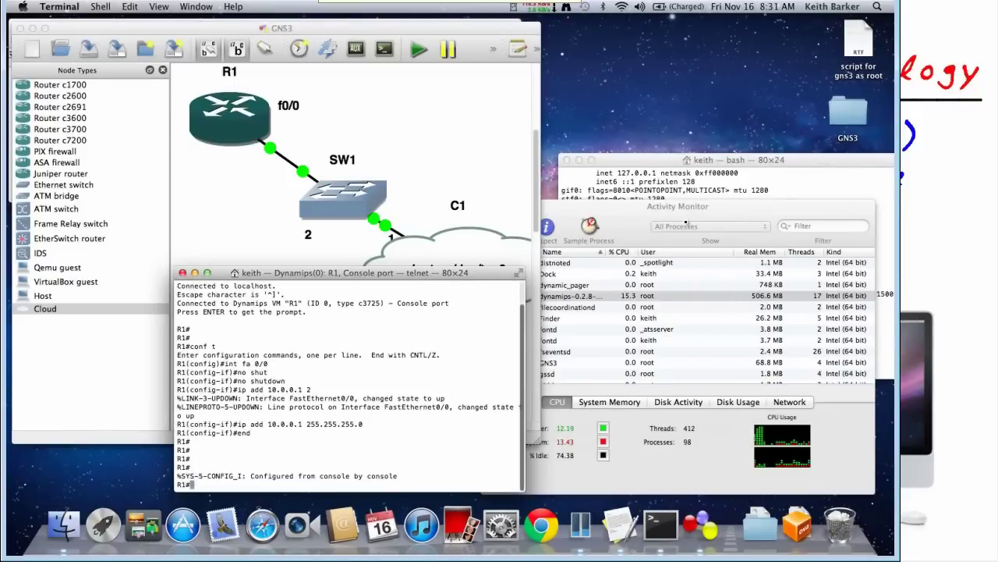
left_click(681, 189)
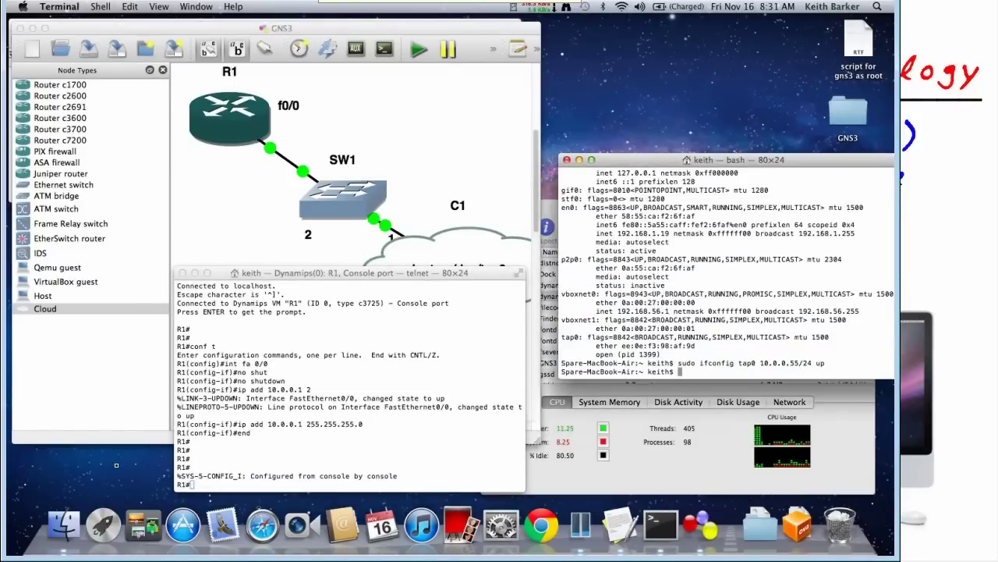
Enable ICMP packet debugging on R1 with debug ip icmp
left_click(306, 400)
type("de")
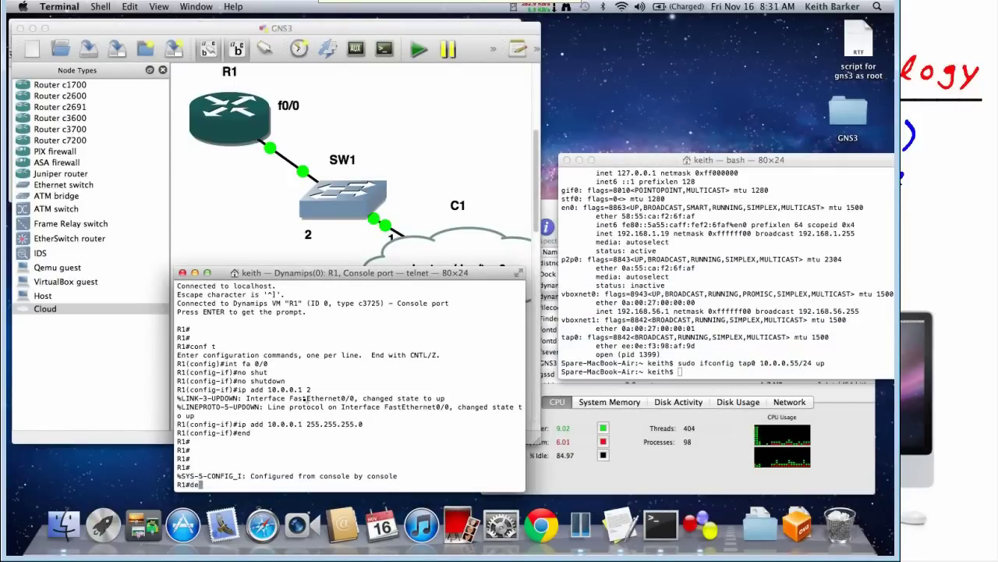
type("bug ip icmp")
key("Return")
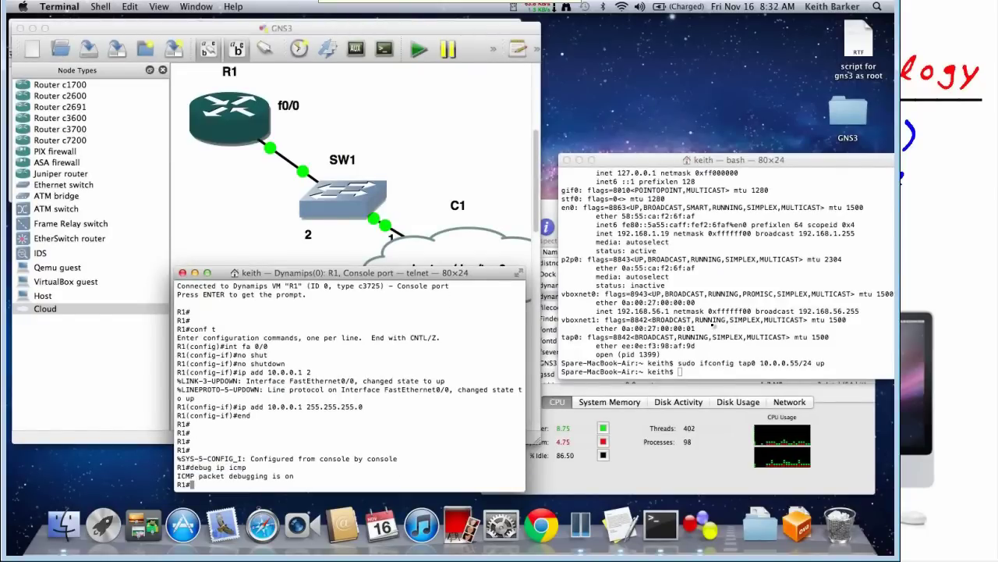
Ping 10.0.0.1 from the Mac's bash terminal, getting 11 of 11 replies with 0% loss
left_click(713, 323)
type("ping ")
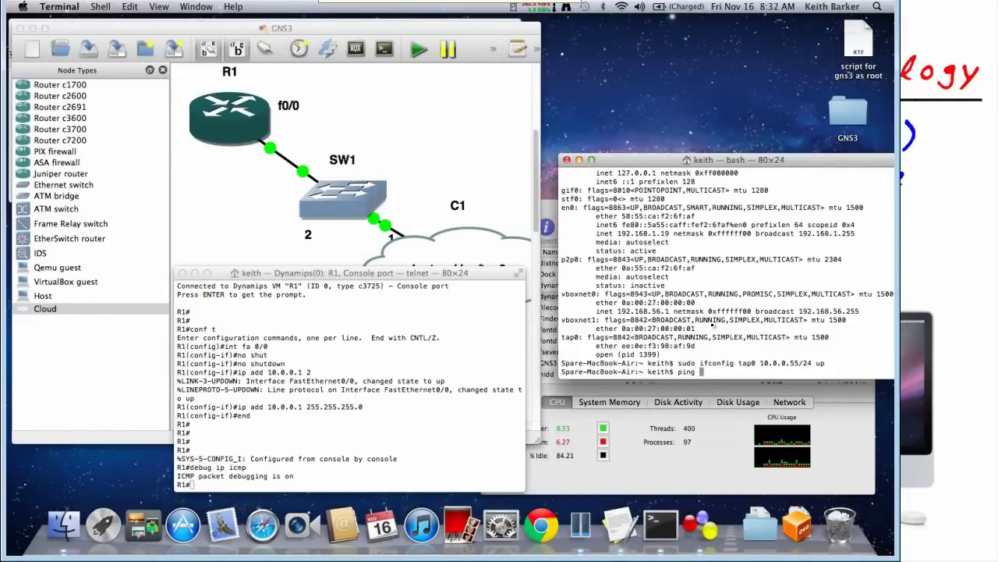
type("10.0.0.1")
key("Return")
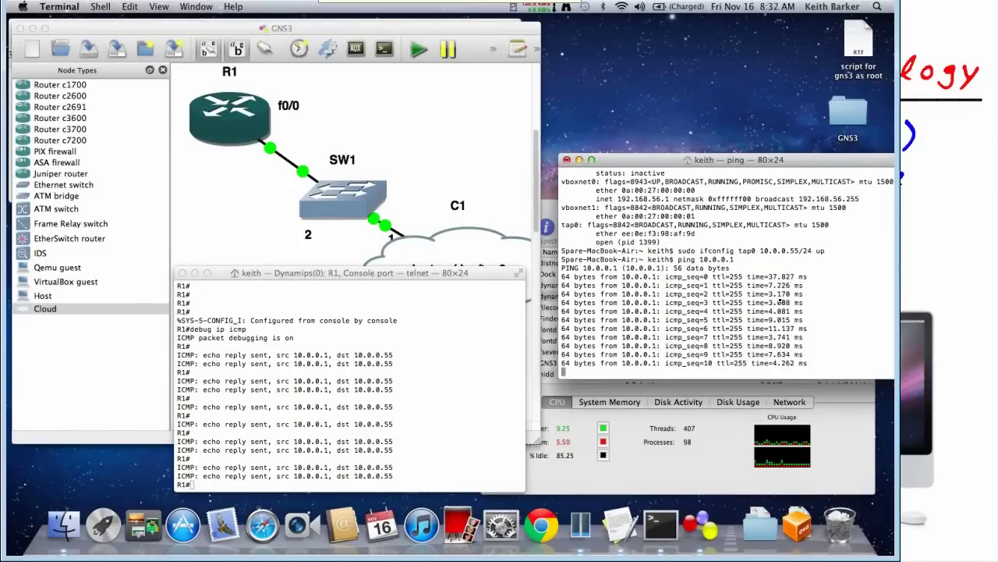
key("ctrl+c")
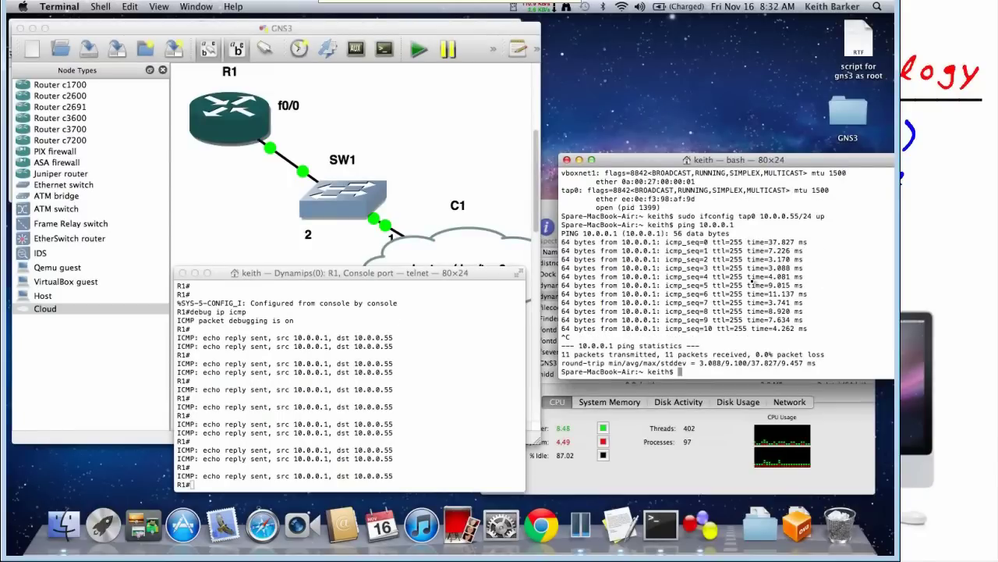
key("Return")
key("Return")
Run arp -a on the Mac and show arp on R1, listing 10.0.0.1 and 10.0.0.55
type("arp -a")
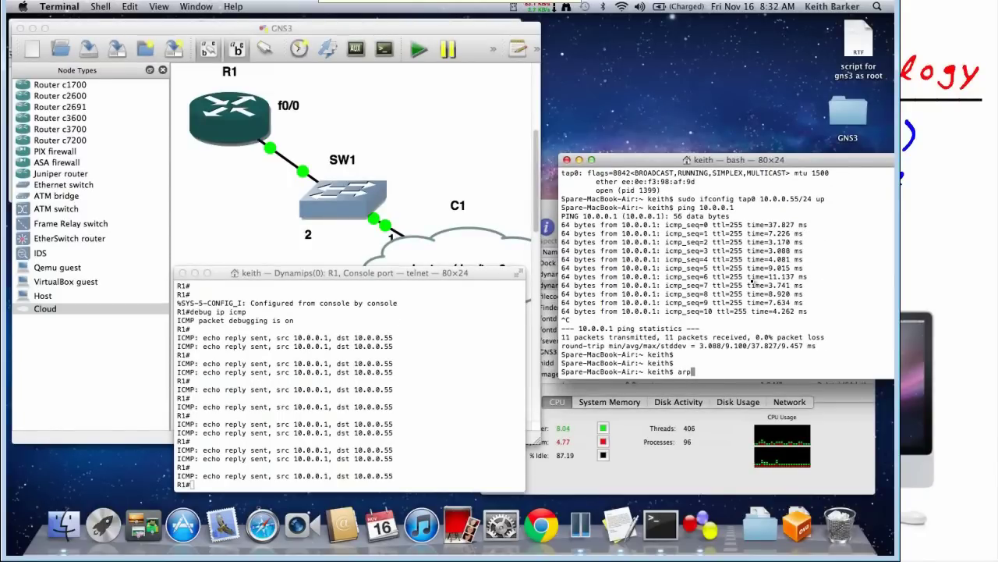
key("Return")
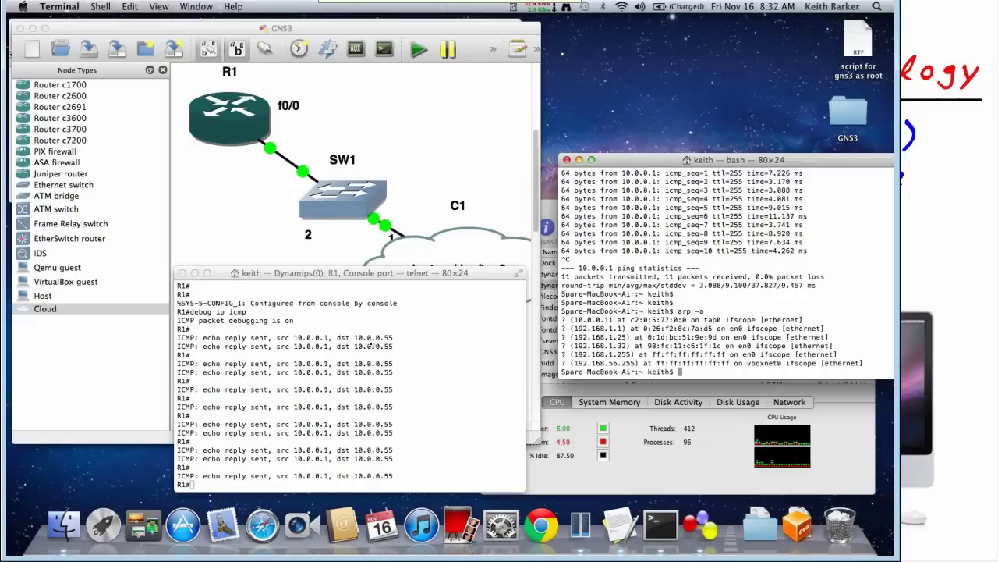
left_click(348, 352)
key("Return")
key("Return")
key("Return")
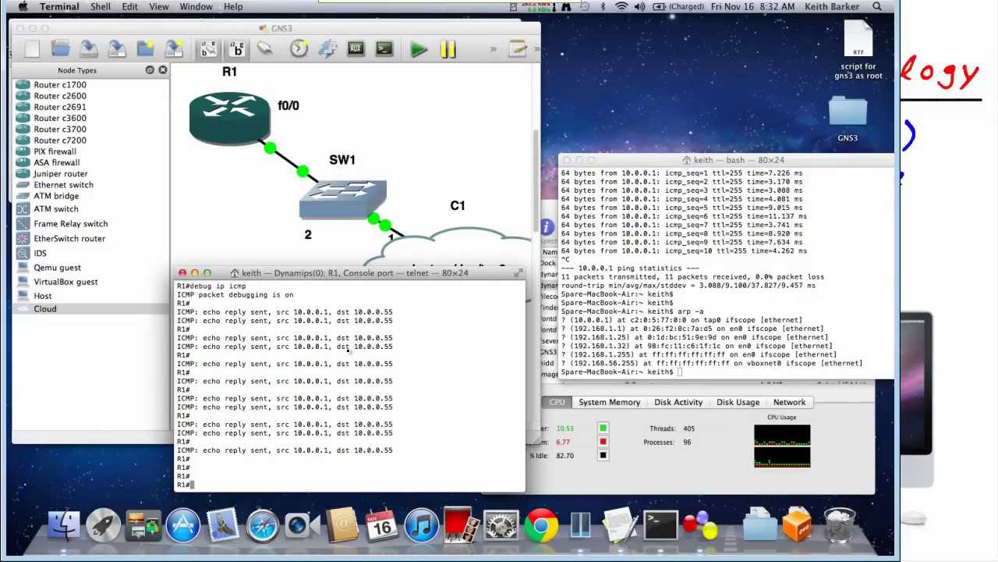
type("show arp")
key("Return")
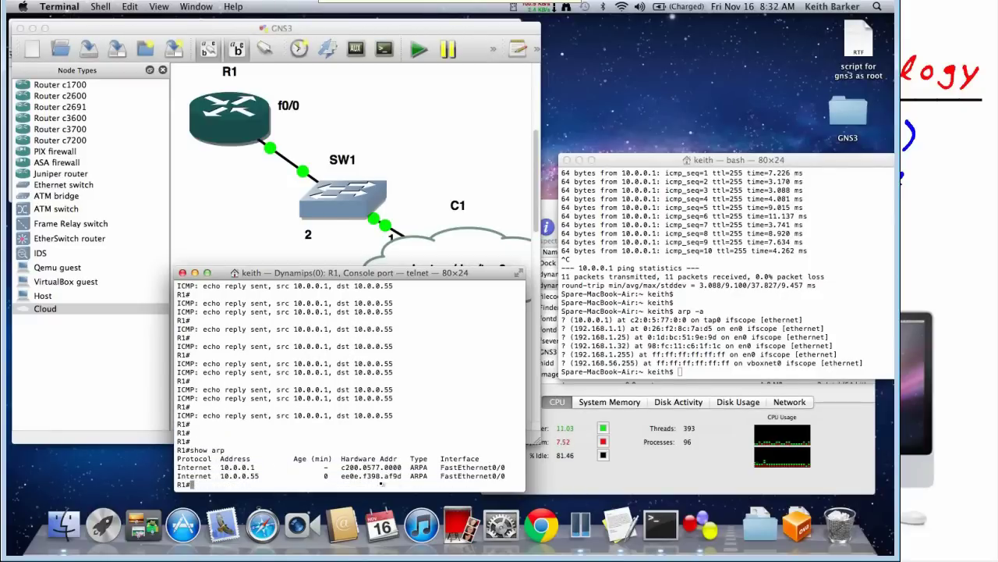